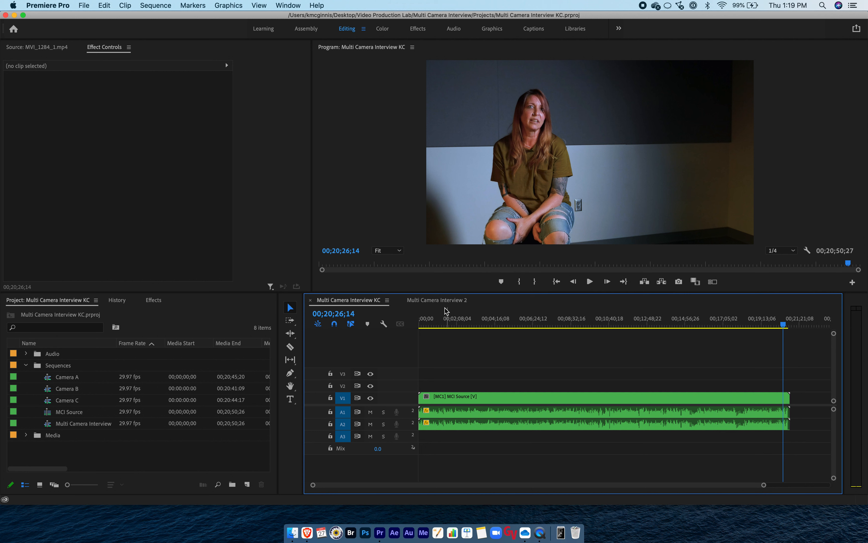
Compare the full Multi Camera Interview KC sequence with the trimmed Multi Camera Interview 2 sequence.
click(440, 304)
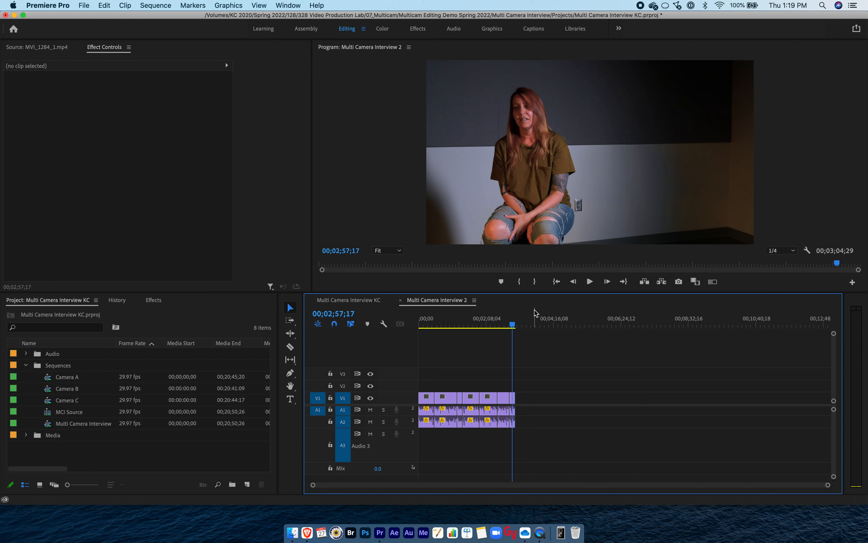
click(347, 300)
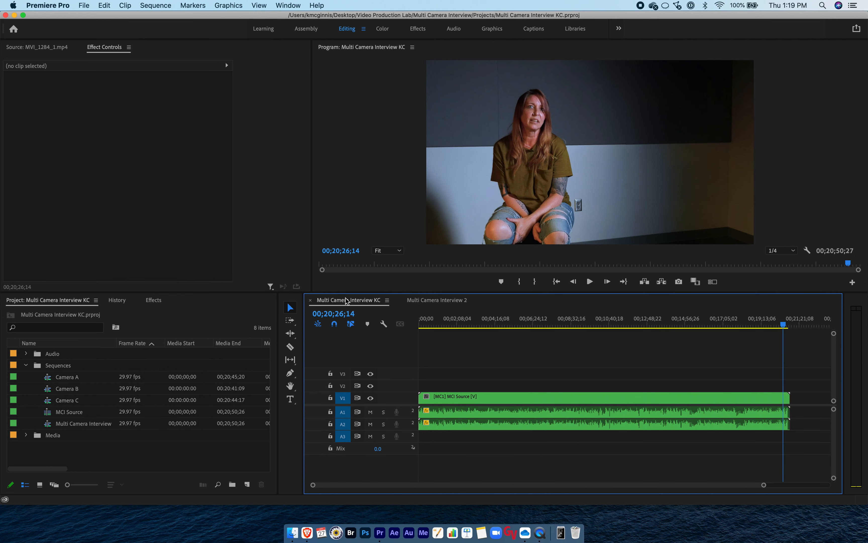
click(438, 300)
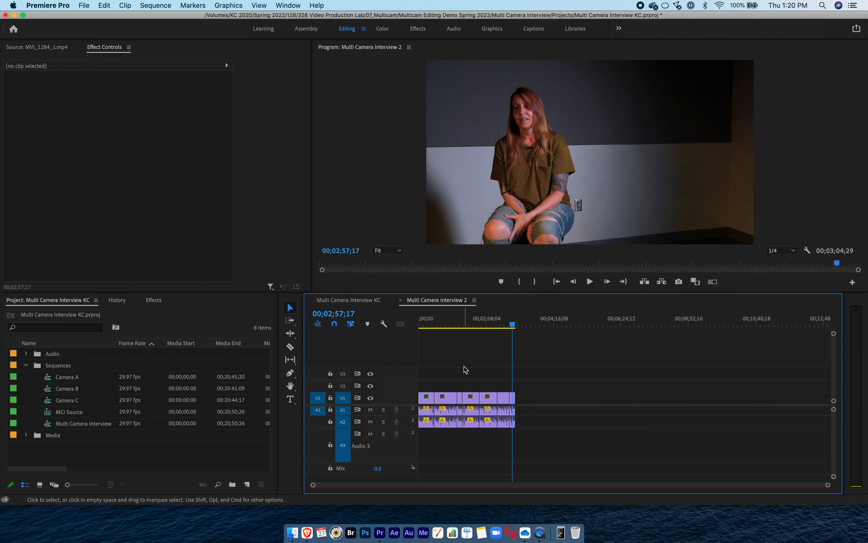
Switch to Brave and open the Example Transcript under Interview Transcripts on the Week 9 course page.
click(308, 533)
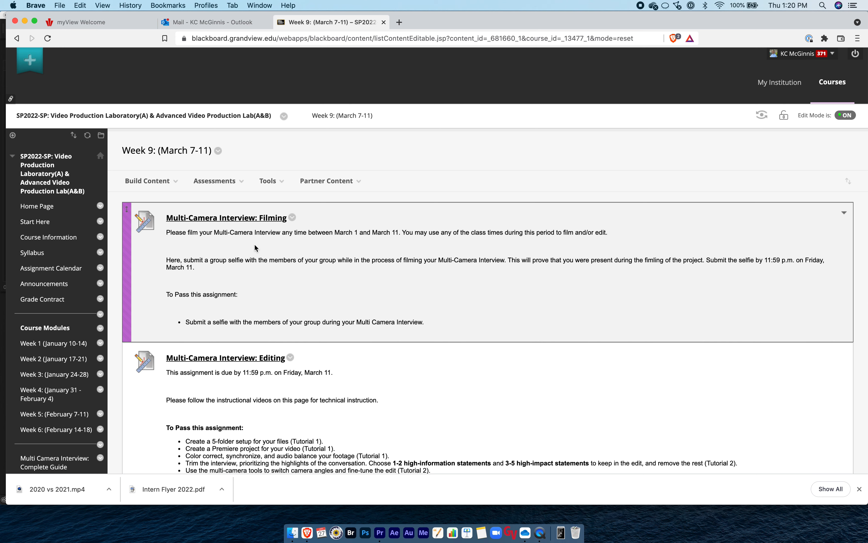
scroll(255, 244, down, 10)
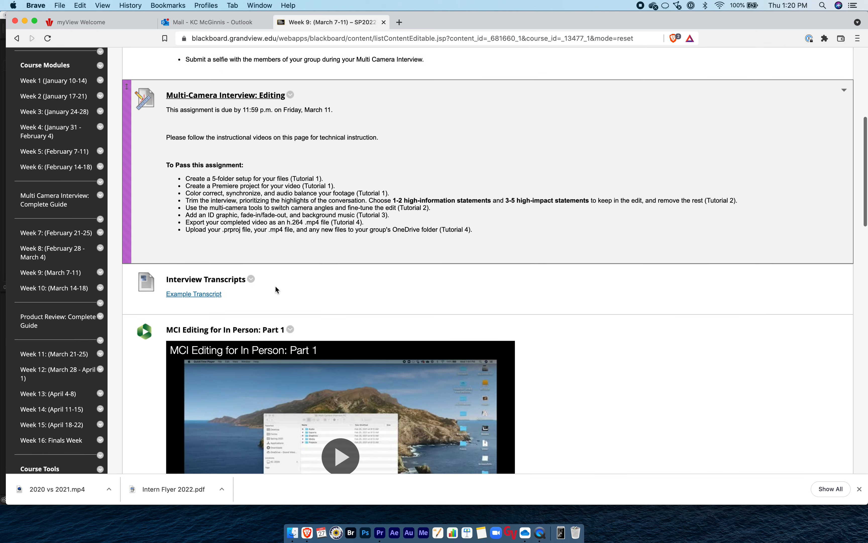
scroll(275, 290, down, 1)
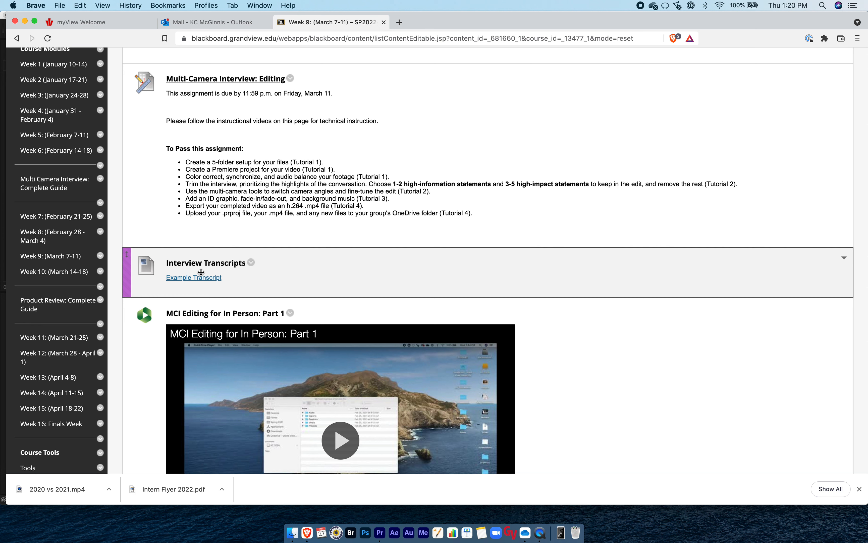
scroll(306, 295, down, 5)
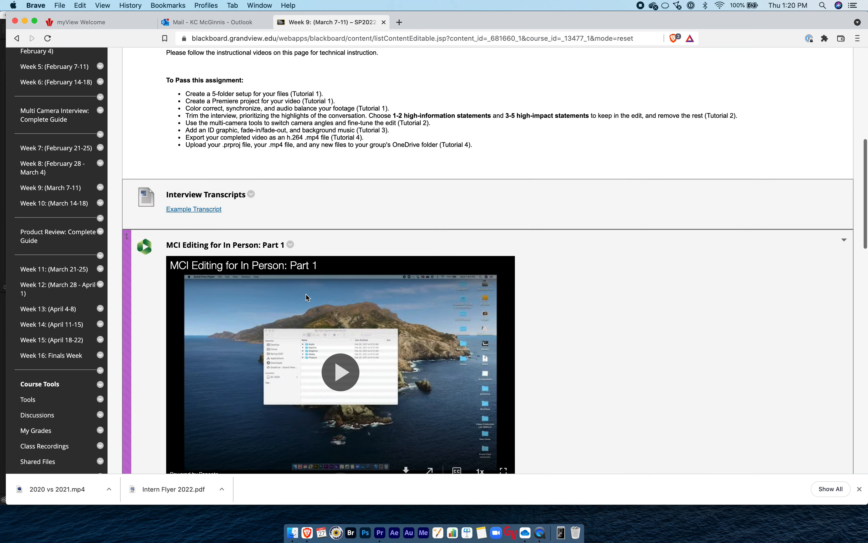
scroll(306, 295, up, 5)
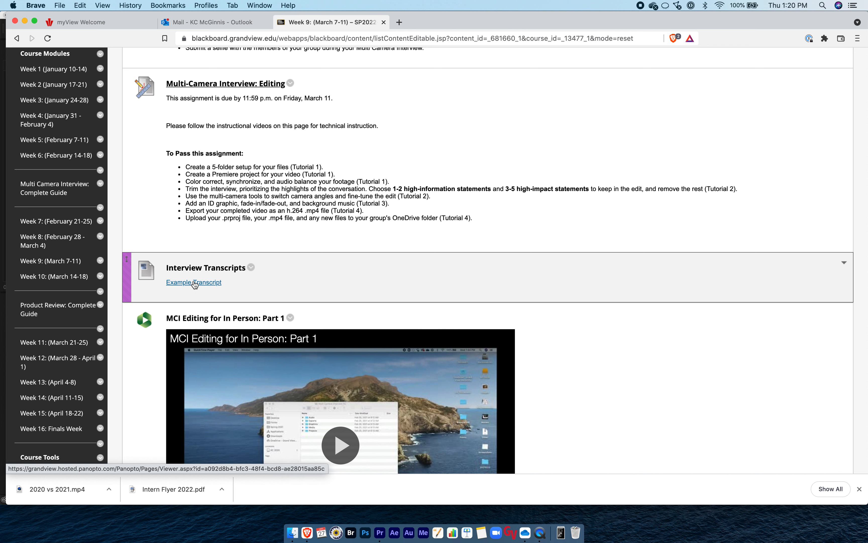
click(194, 283)
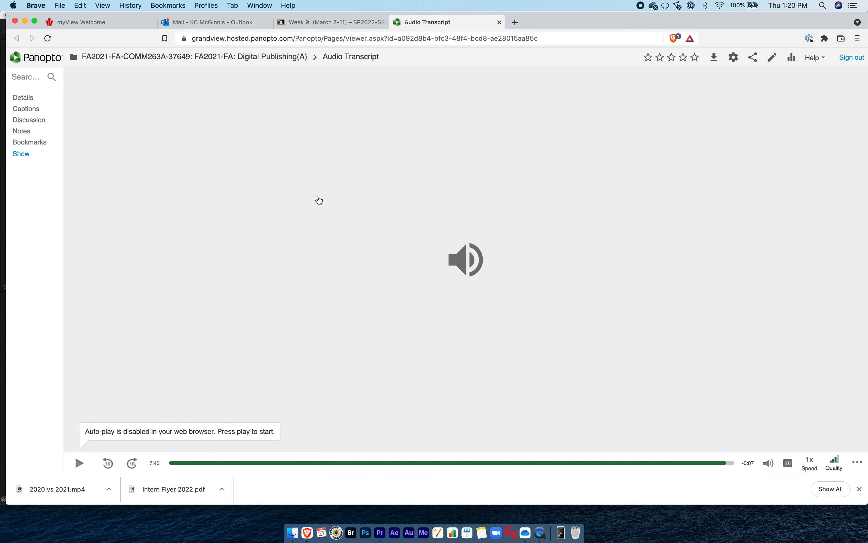
Move playback near the start of the Audio Transcript recording and read through its time-stamped captions.
click(185, 463)
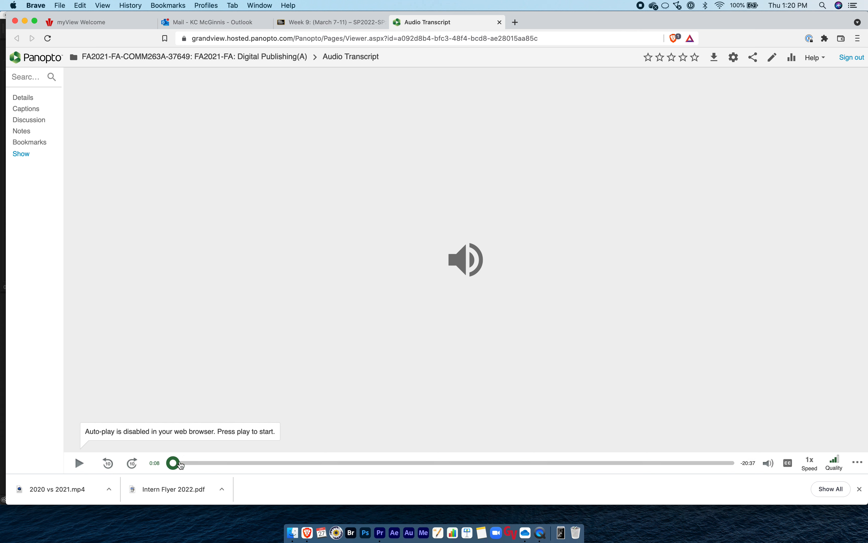
click(29, 110)
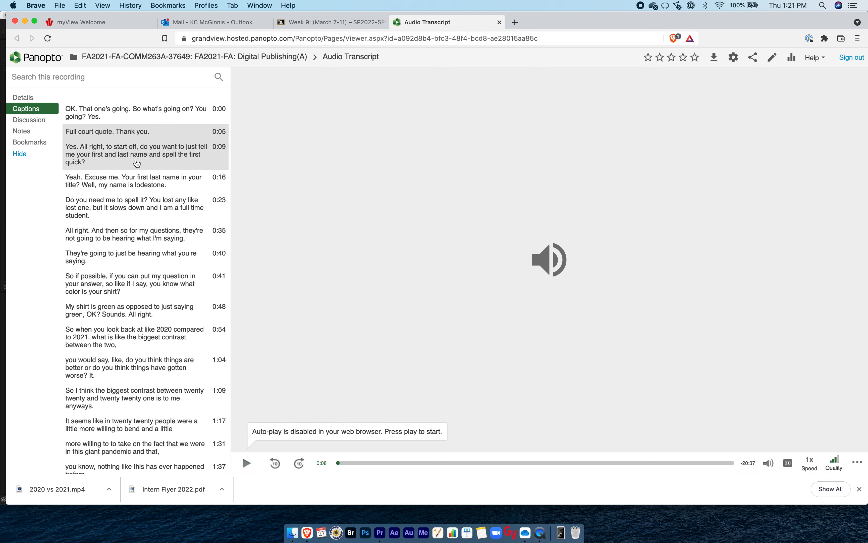
scroll(137, 164, down, 20)
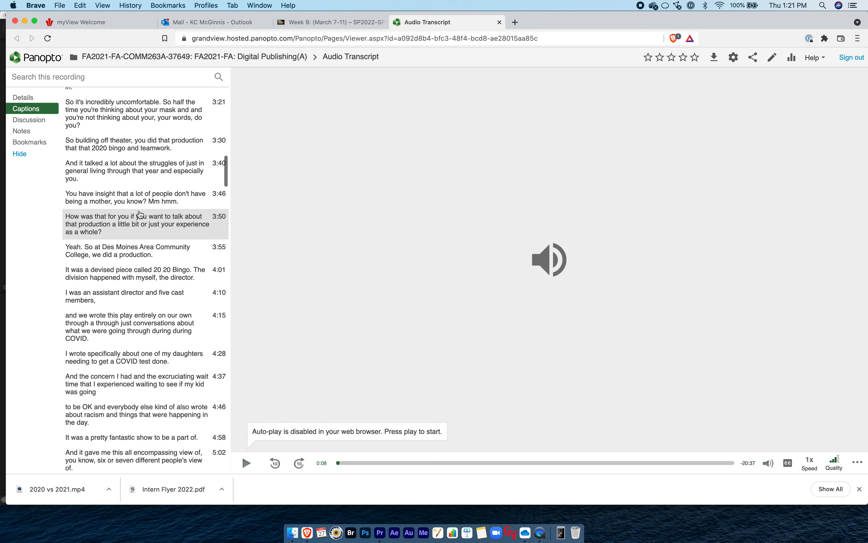
scroll(140, 215, down, 15)
scroll(140, 215, down, 15)
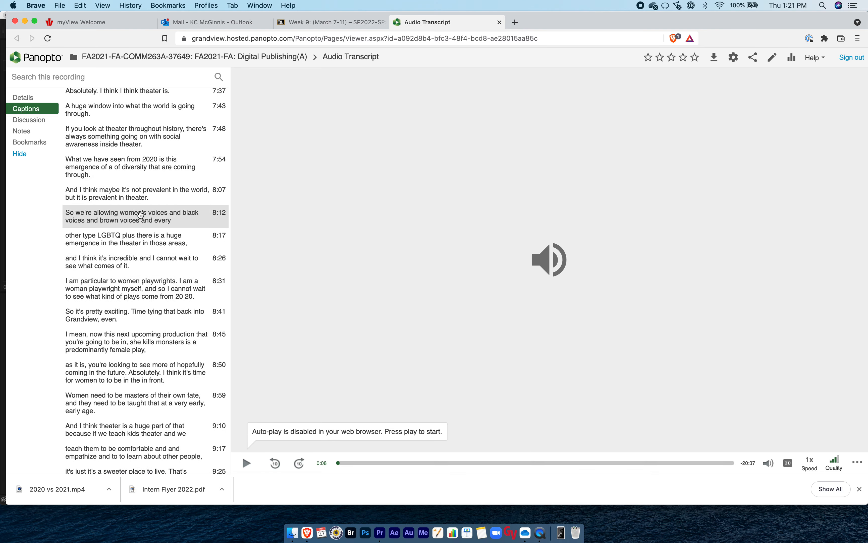
scroll(140, 214, down, 15)
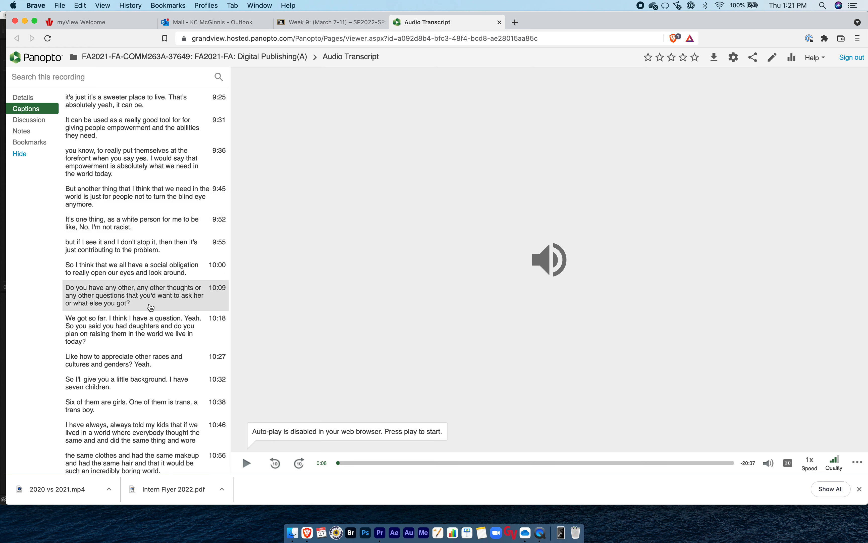
scroll(151, 307, down, 3)
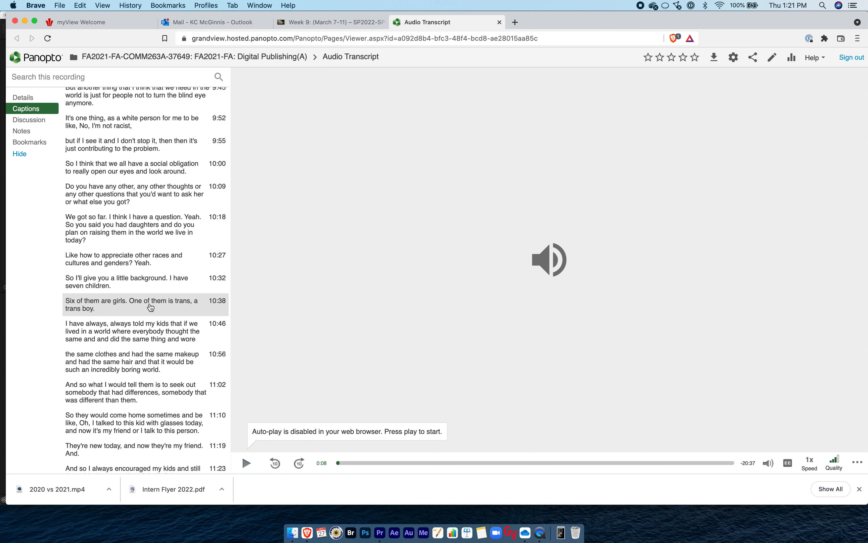
scroll(151, 307, up, 20)
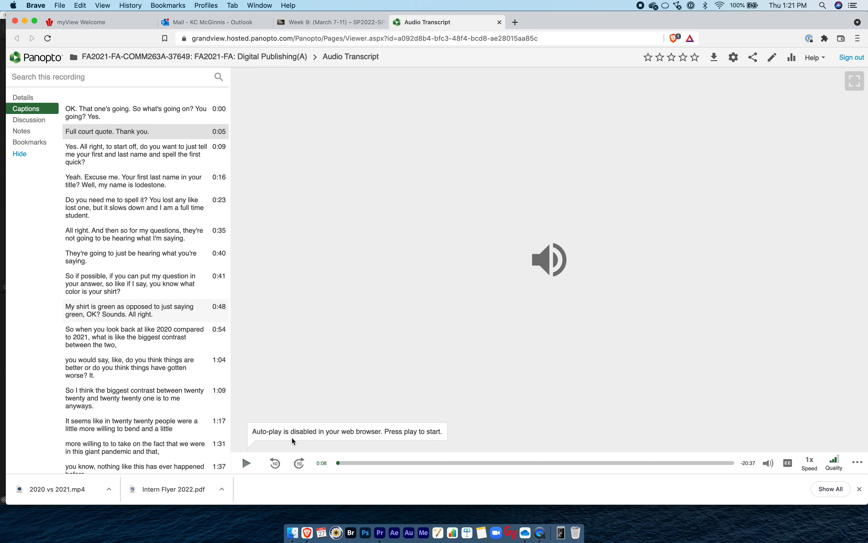
Switch to Premiere Pro to view the Multi Camera Interview 2 sequence, and return to Brave.
click(380, 533)
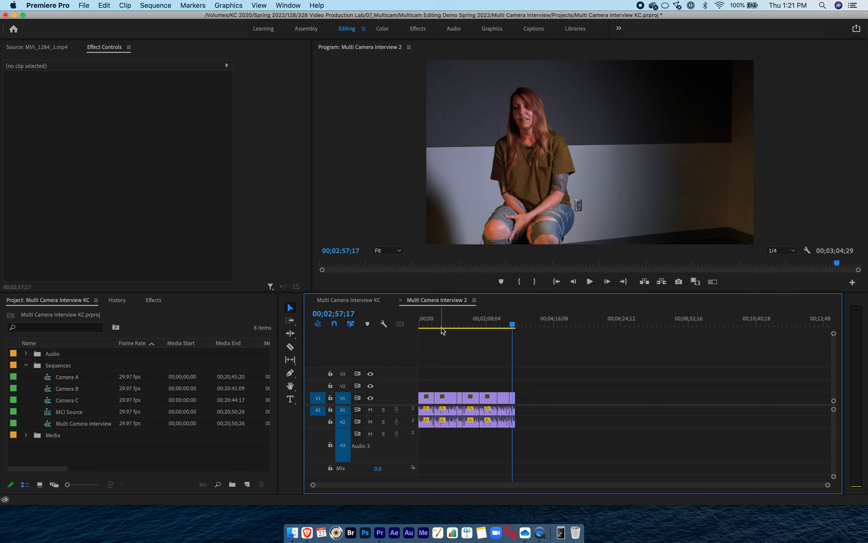
click(307, 533)
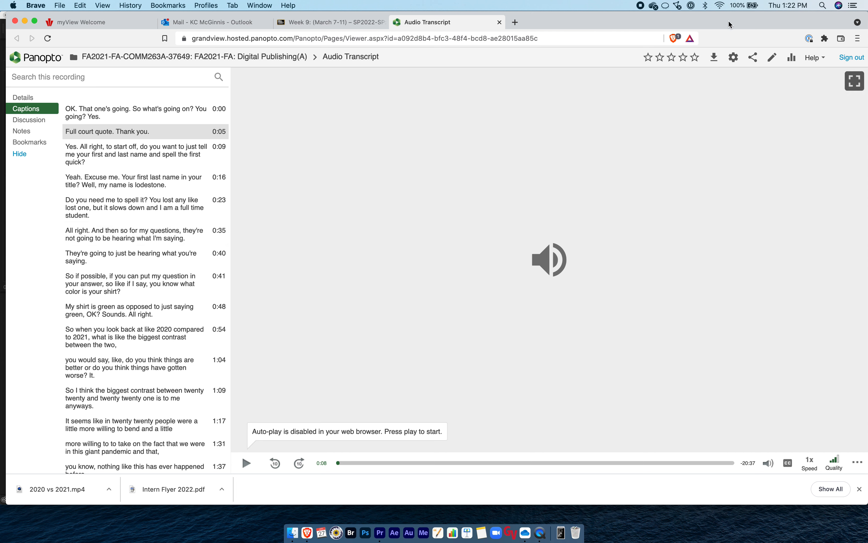
Launch Microsoft Word and try to open the recent Transcript document, closing the start window at the end.
click(823, 6)
text(word)
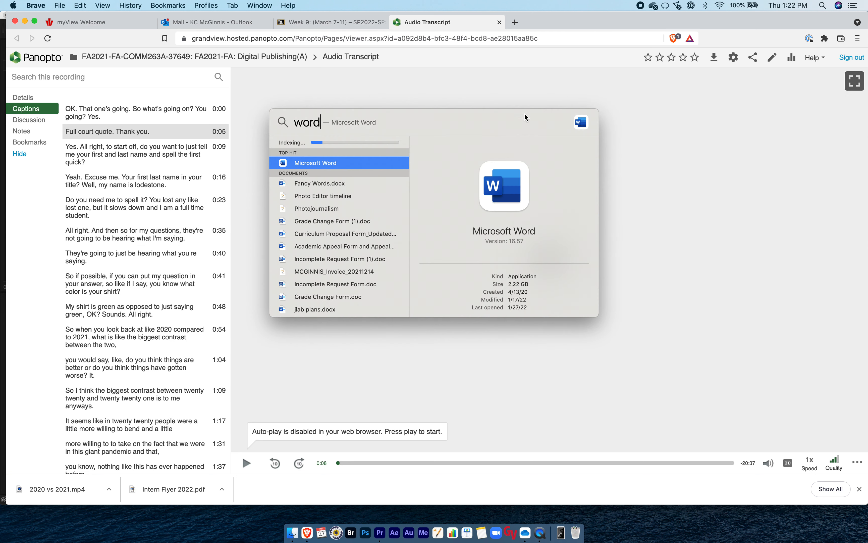
click(284, 166)
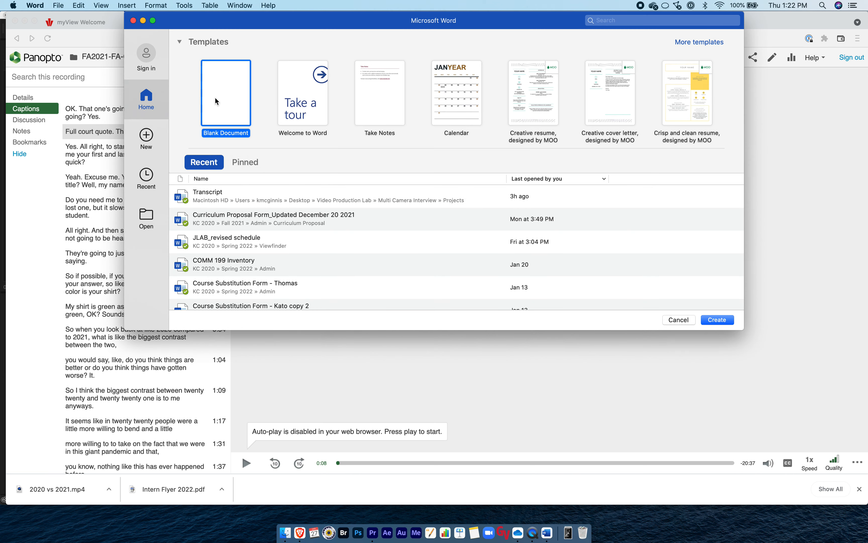
click(182, 198)
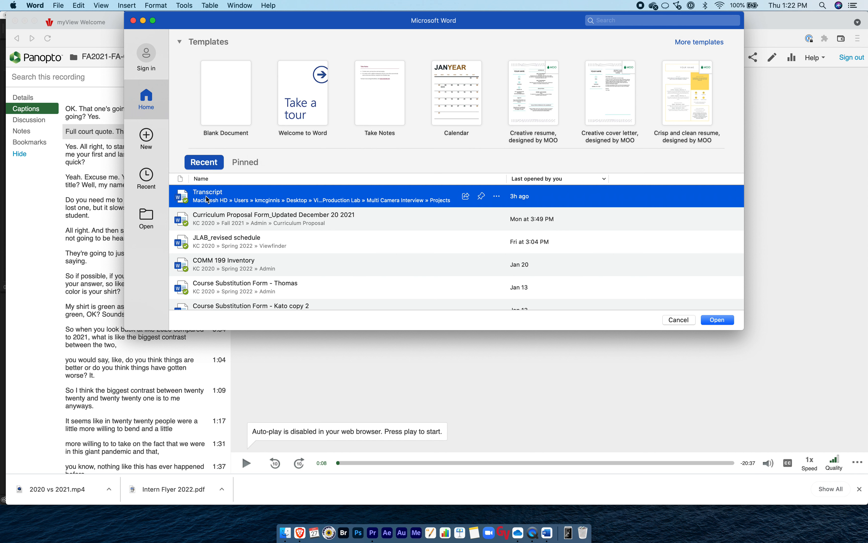
double_click(182, 198)
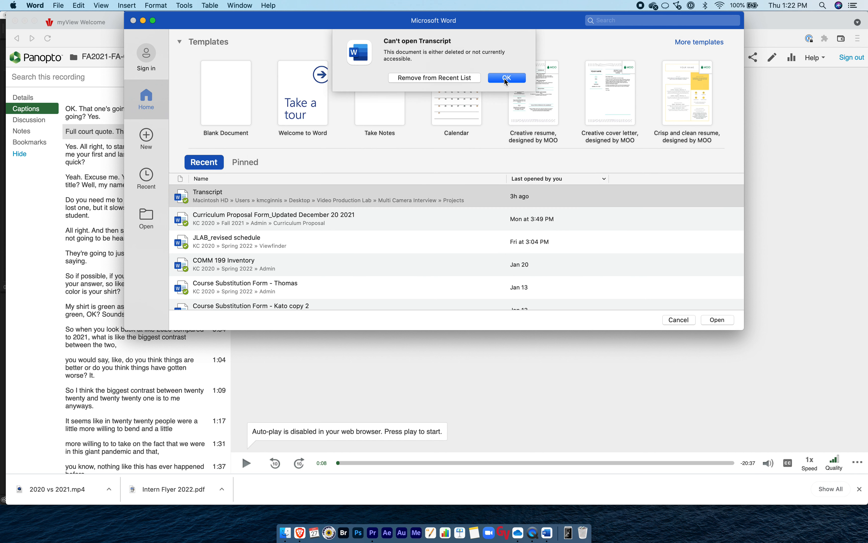
click(506, 78)
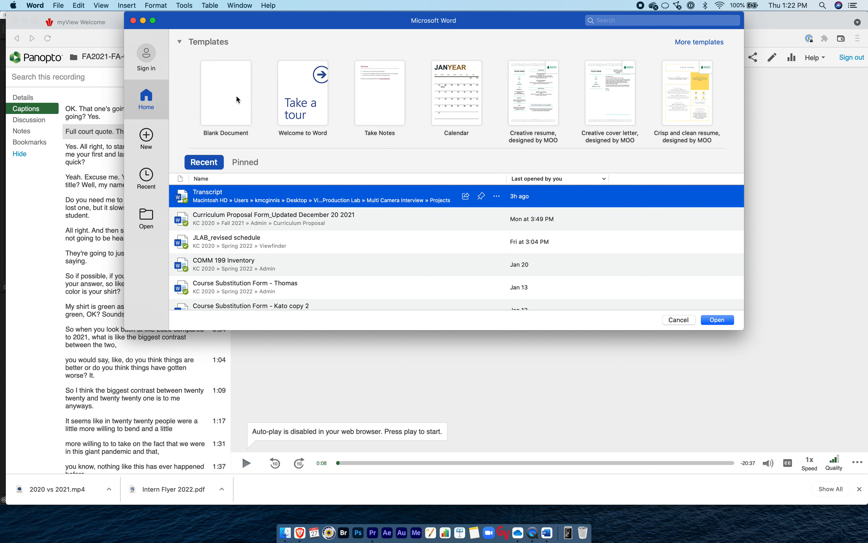
click(133, 20)
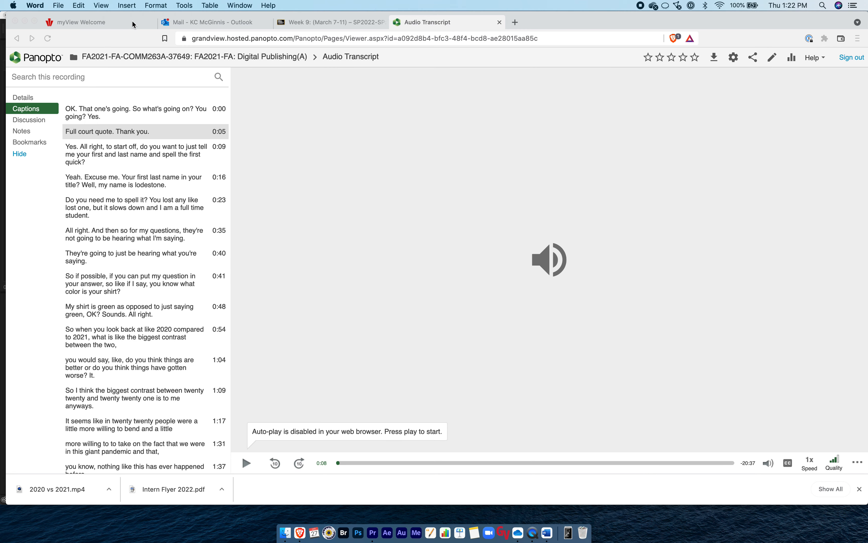
Switch to Finder and open the Transcript document from the Projects folder of Multi Camera Interview.
click(284, 532)
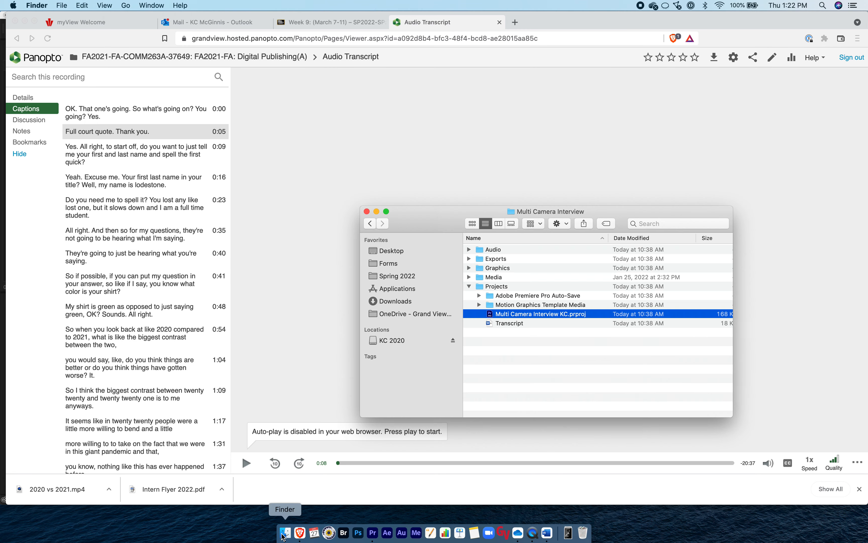
click(491, 324)
double_click(491, 323)
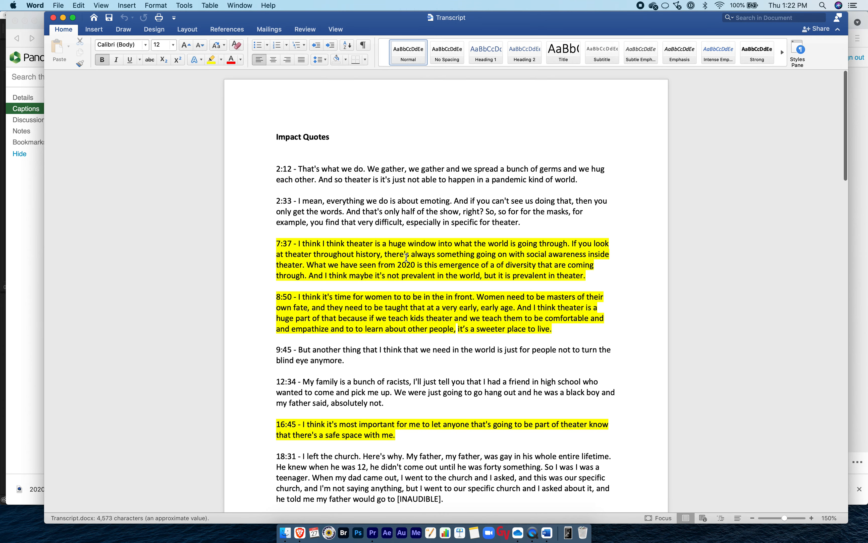
Remove the yellow highlighting from all text in the Transcript document.
click(407, 257)
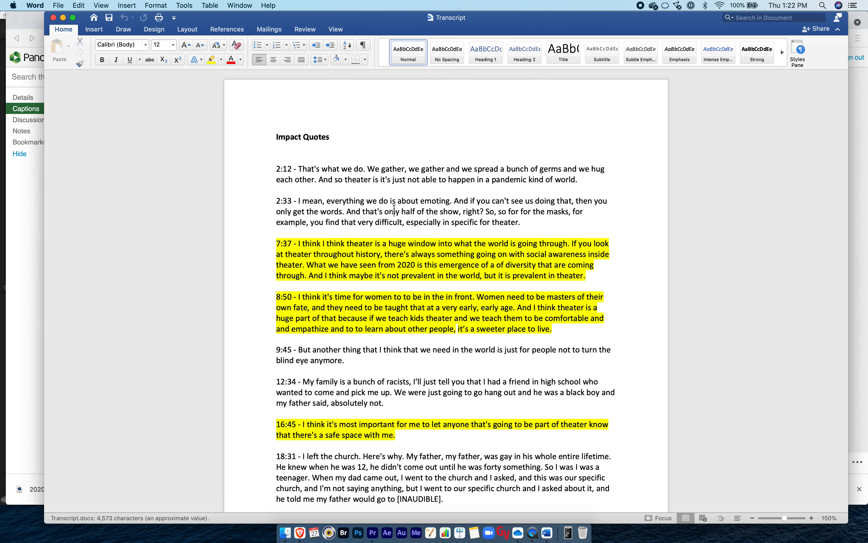
key(super+a)
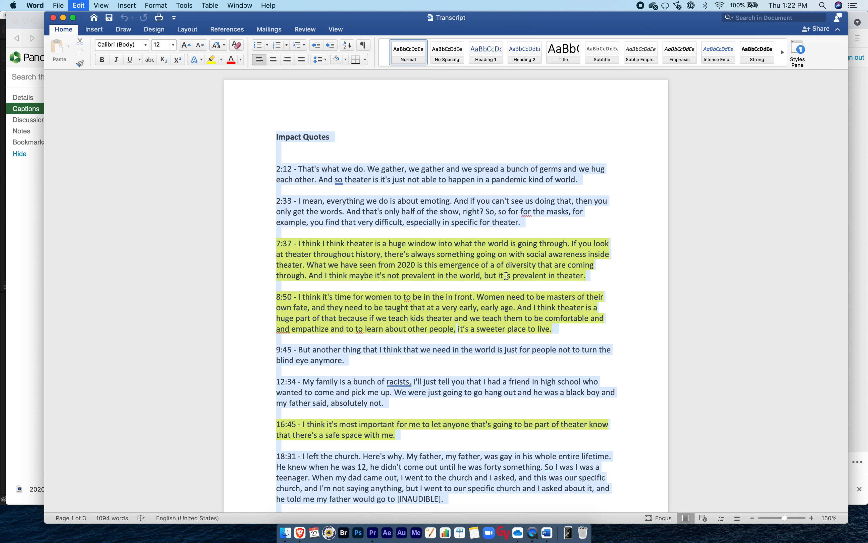
click(212, 60)
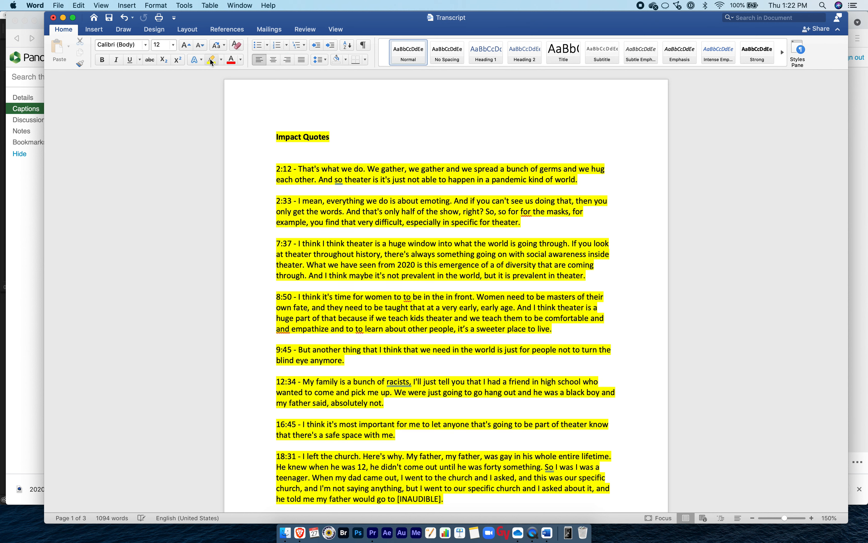
key(super+a)
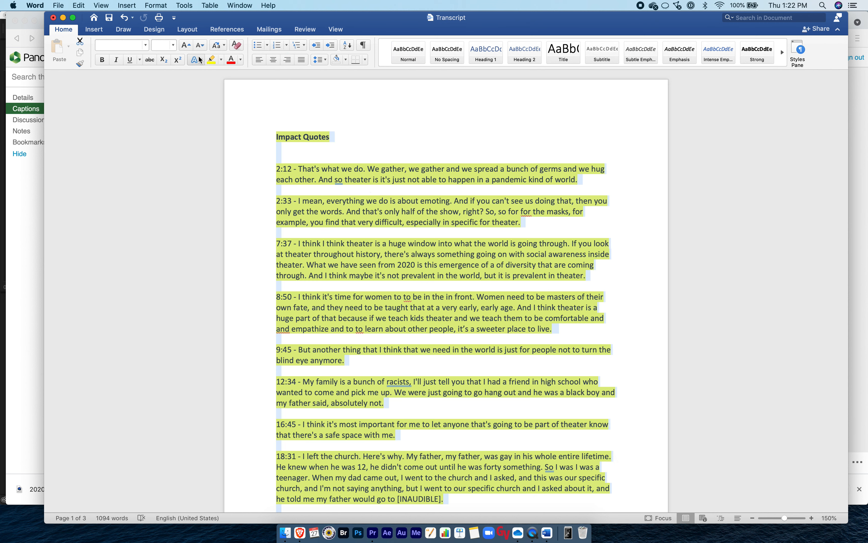
click(212, 60)
click(343, 189)
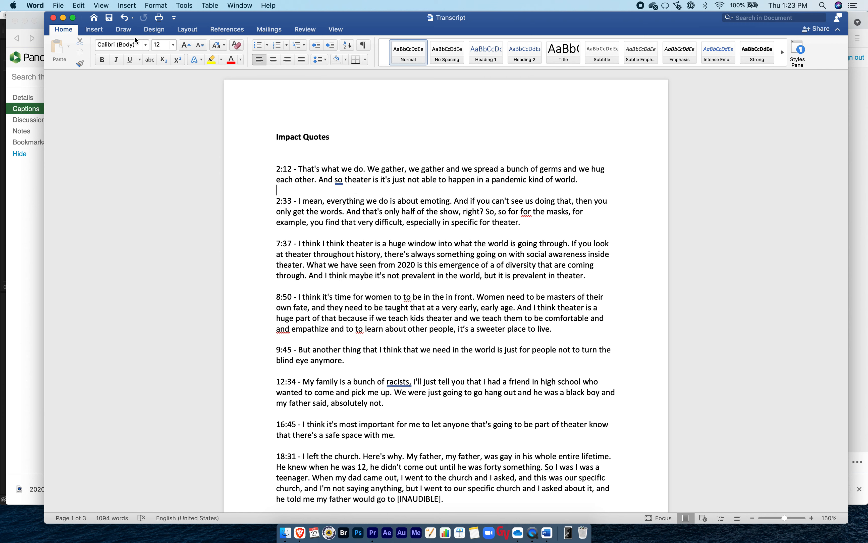
Close the Transcript document and the Multi Camera Interview folder window, and return to the Audio Transcript page in Brave.
click(53, 18)
click(588, 395)
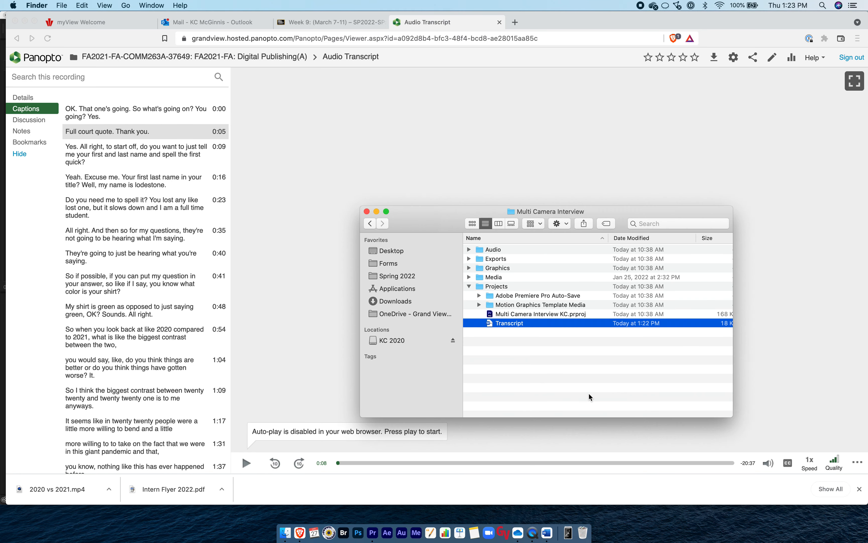
click(367, 212)
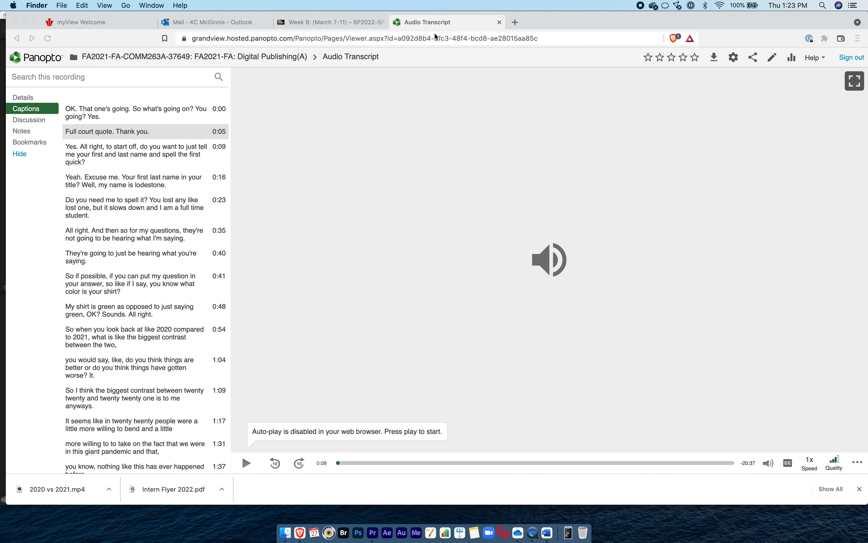
click(429, 24)
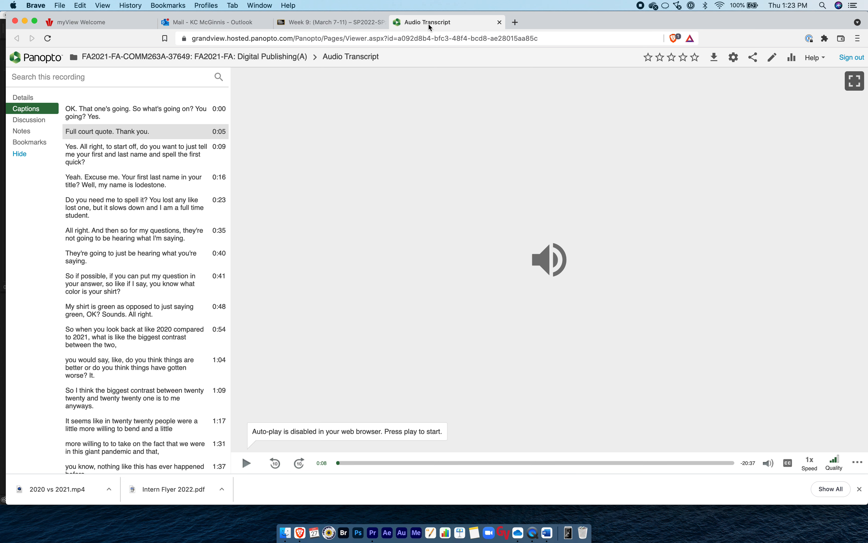
Switch to Finder and look for the Transcript document in the Projects folder of the desktop's Multi Camera Interview folder.
click(285, 533)
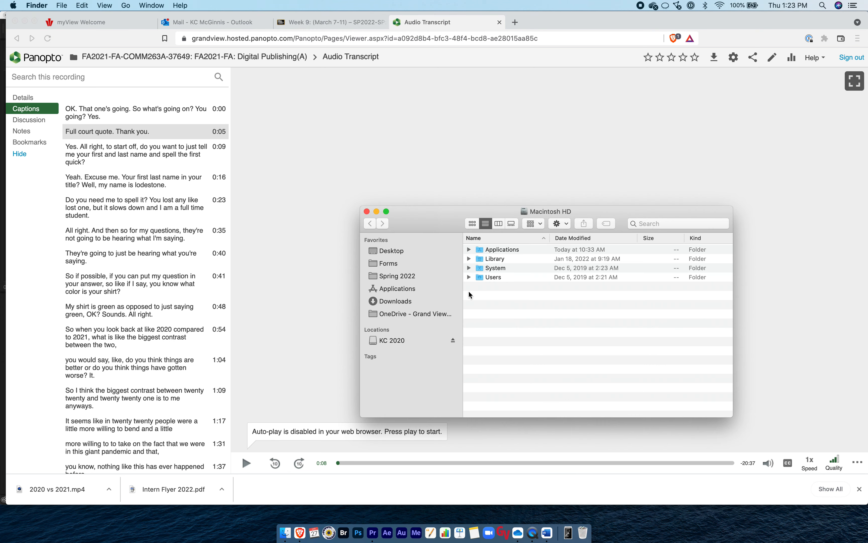
click(404, 276)
click(412, 255)
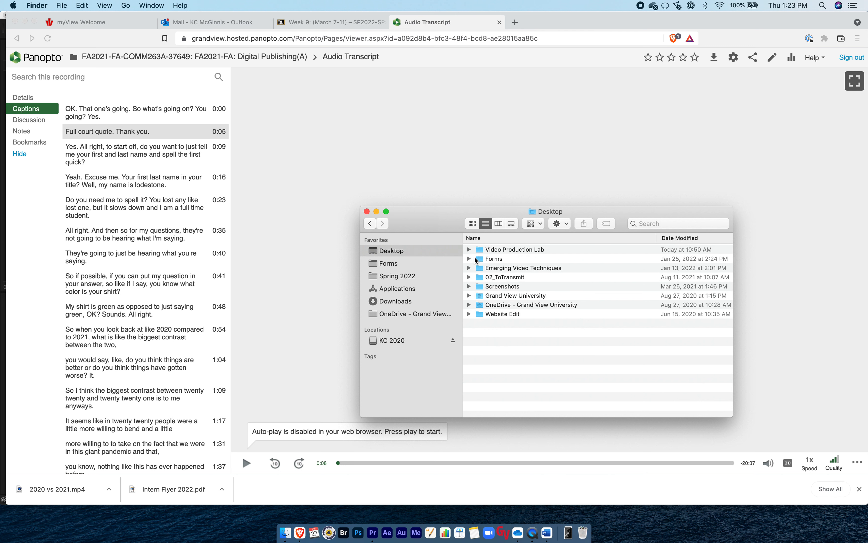
double_click(481, 251)
double_click(481, 258)
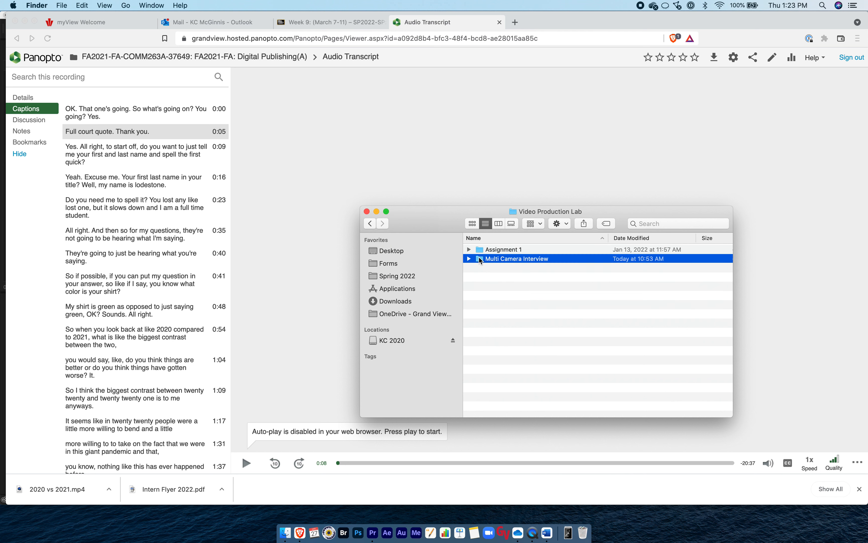
click(469, 287)
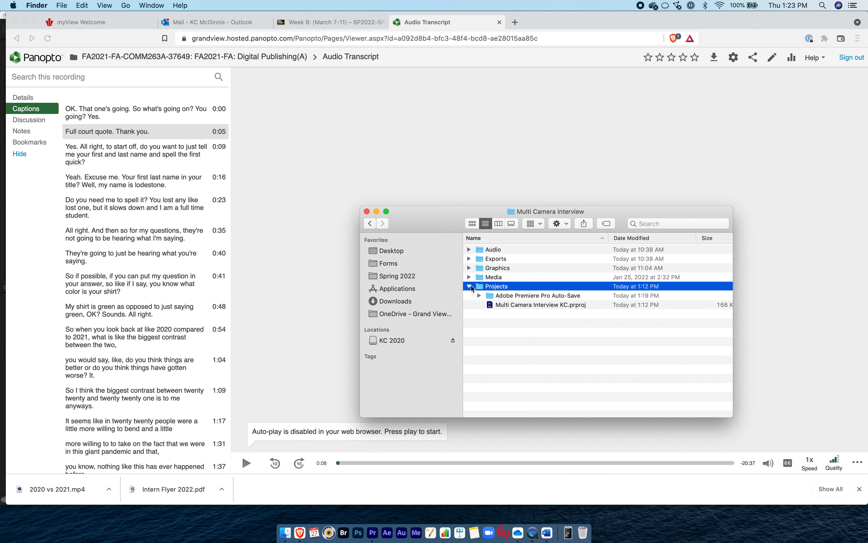
click(470, 286)
Open the Transcript document from the Multi Camera Interview Projects folder in Multicam Editing Demo Spring 2022, under Spring 2022's 128/328 Video Production Lab and 07_Multicam.
click(397, 277)
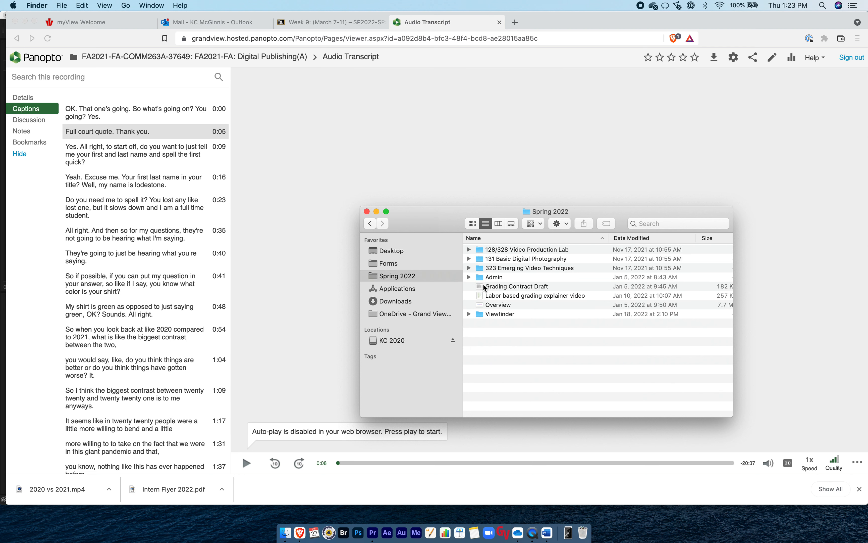
double_click(479, 250)
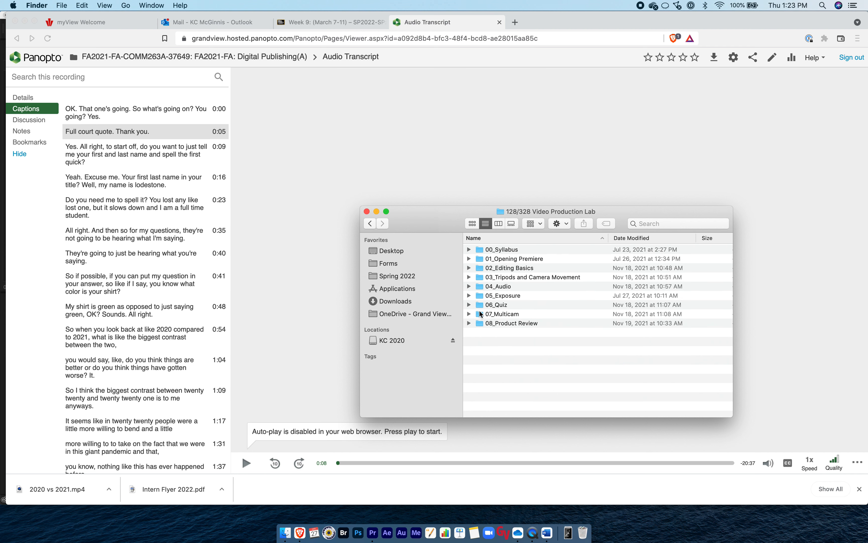
double_click(481, 315)
double_click(480, 323)
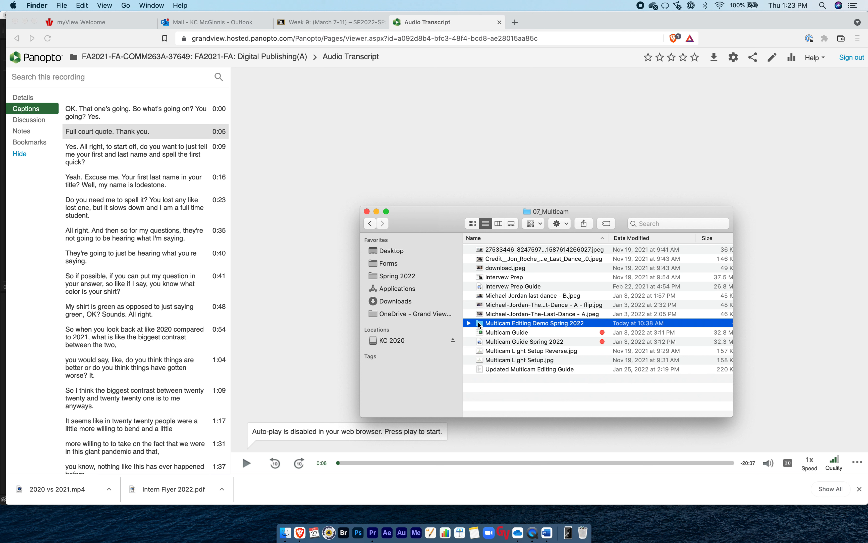
click(469, 250)
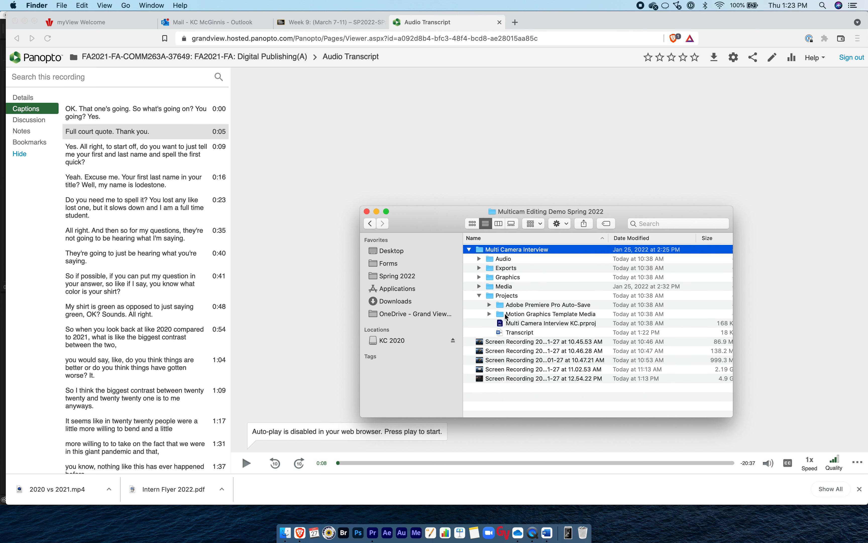
click(508, 333)
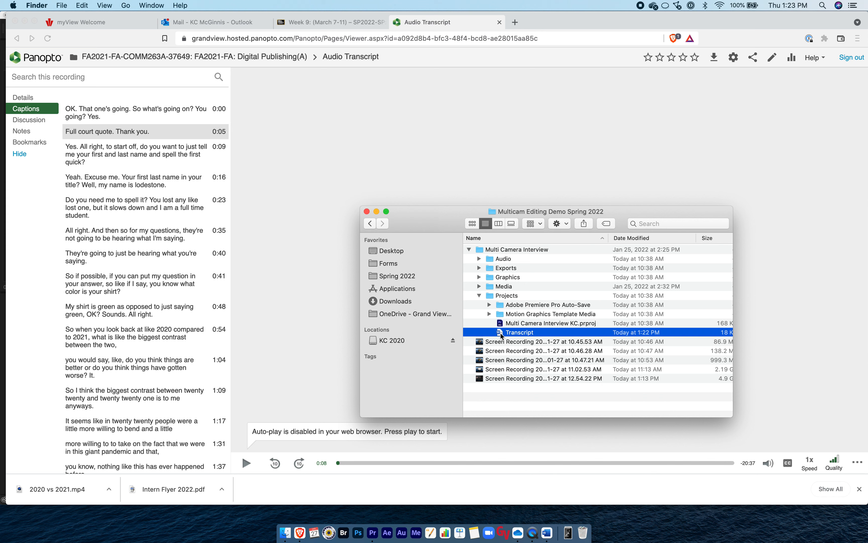
double_click(502, 333)
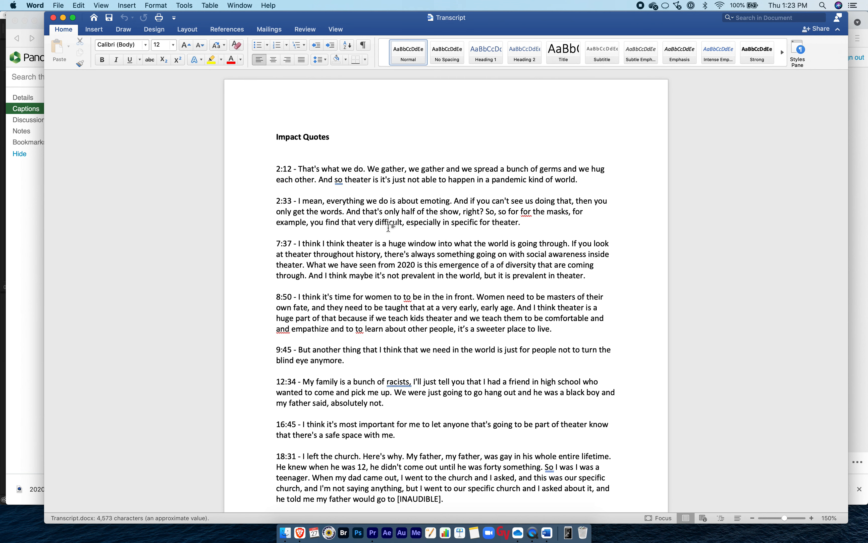
Switch to Brave and copy the 1:04 caption text from the Audio Transcript page.
key(super+Tab)
key(super+Tab)
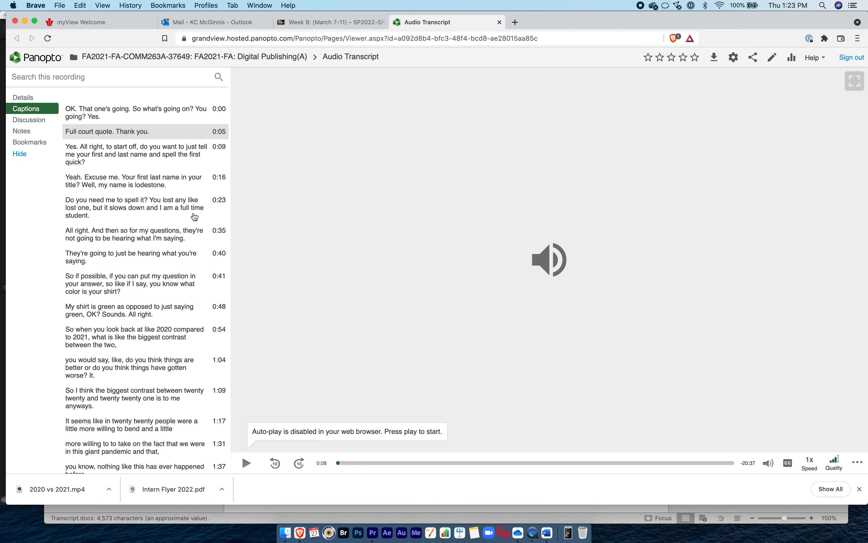
scroll(133, 196, down, 2)
scroll(133, 196, down, 1)
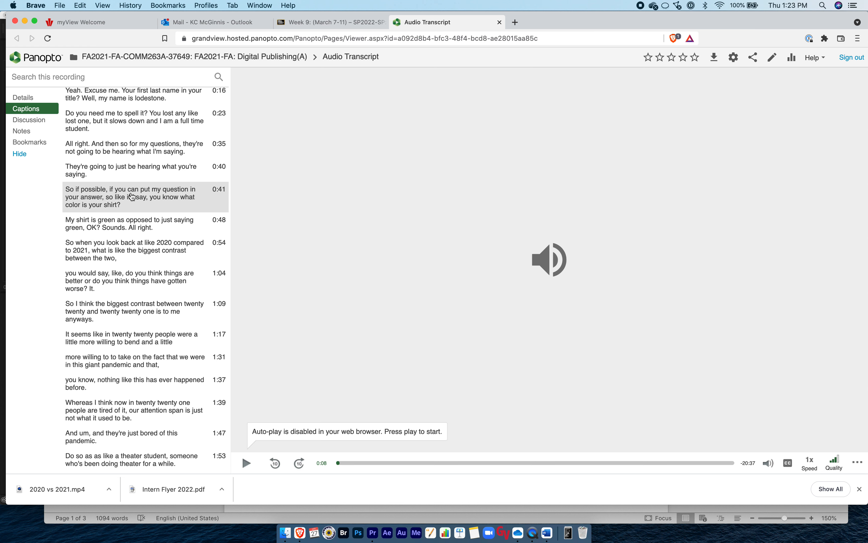
scroll(132, 196, down, 1)
scroll(142, 219, down, 1)
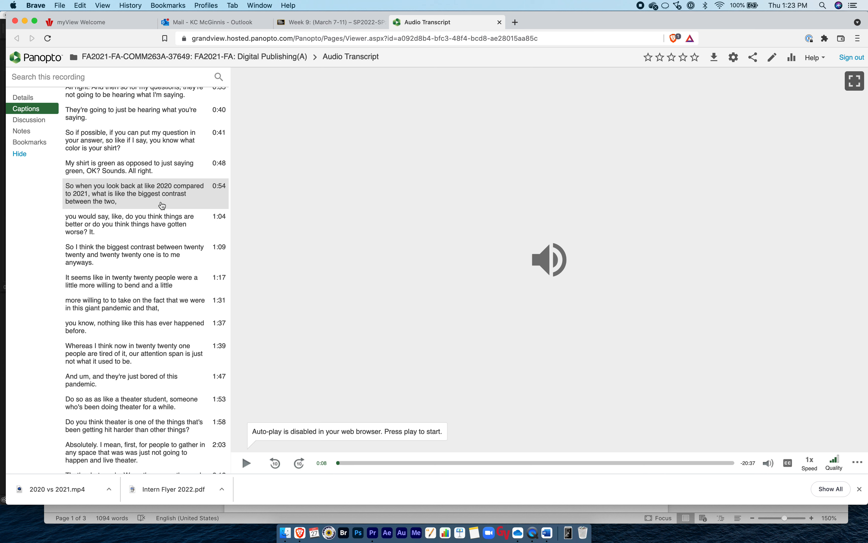
drag(100, 232, 66, 221)
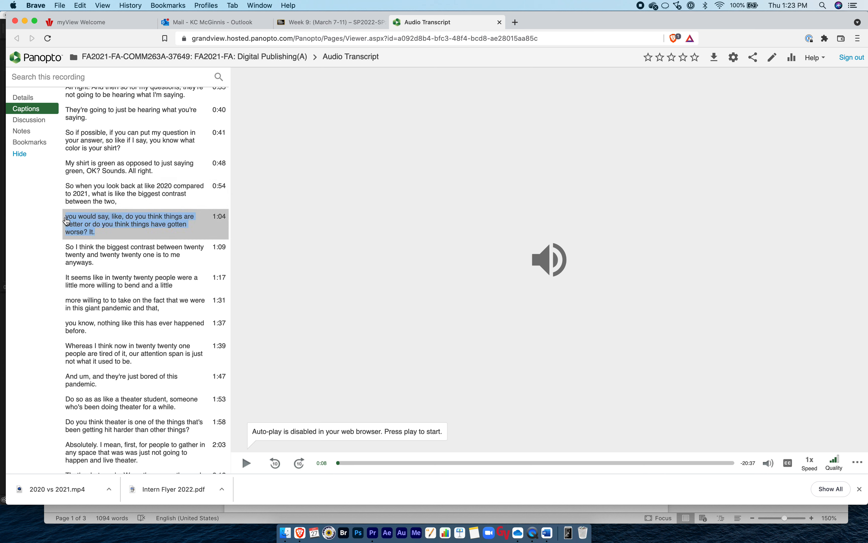
right_click(86, 276)
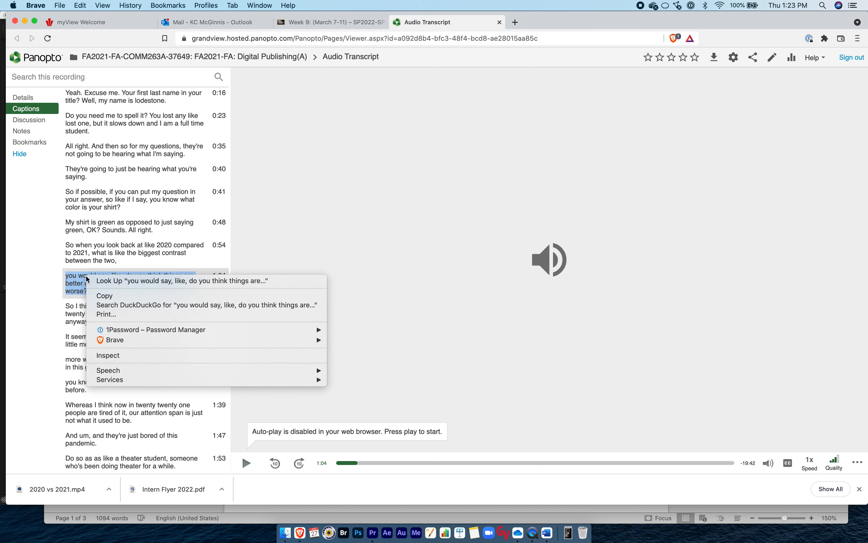
click(107, 295)
Return to the Transcript document in Word and examine the timecode in front of the first impact quote.
key(super+Tab)
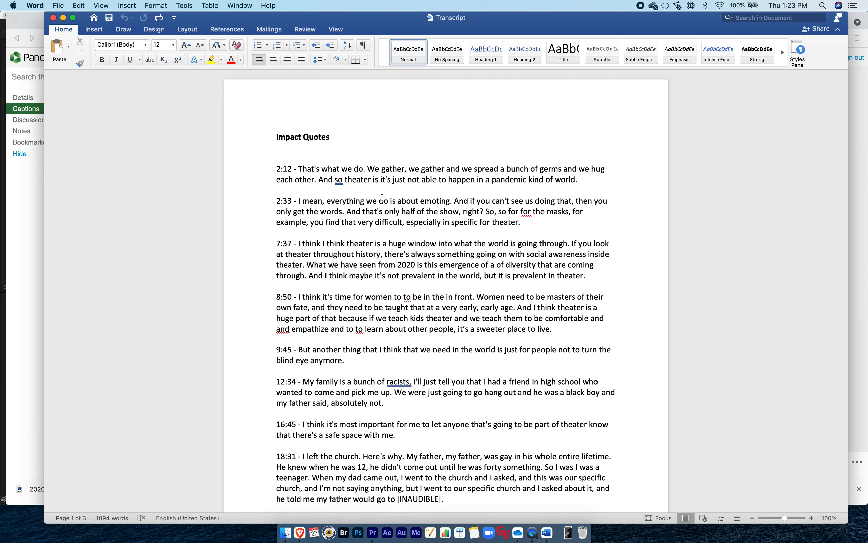
drag(294, 170, 273, 171)
click(290, 171)
double_click(288, 170)
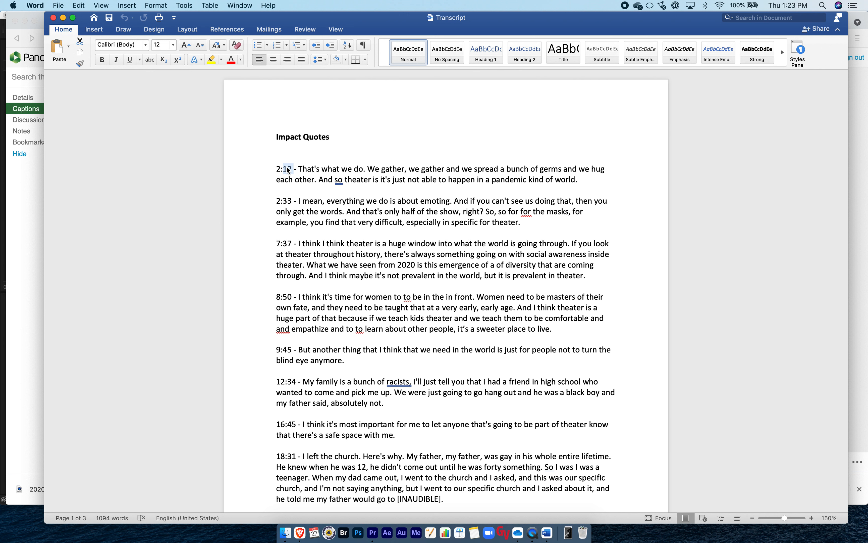
click(284, 168)
Examine the Impact Quotes and Information Quotes headings and how the timecoded quotes are sorted beneath them.
scroll(418, 266, down, 10)
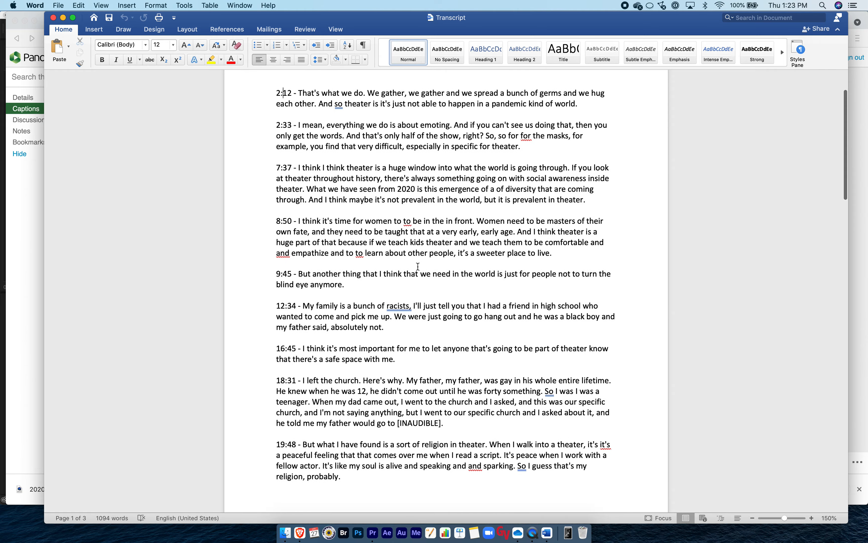
scroll(418, 266, down, 5)
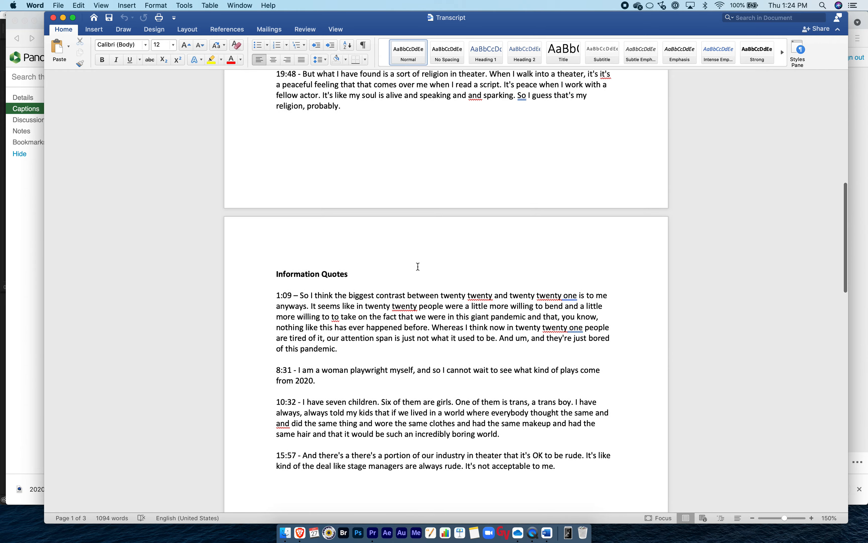
scroll(418, 266, up, 20)
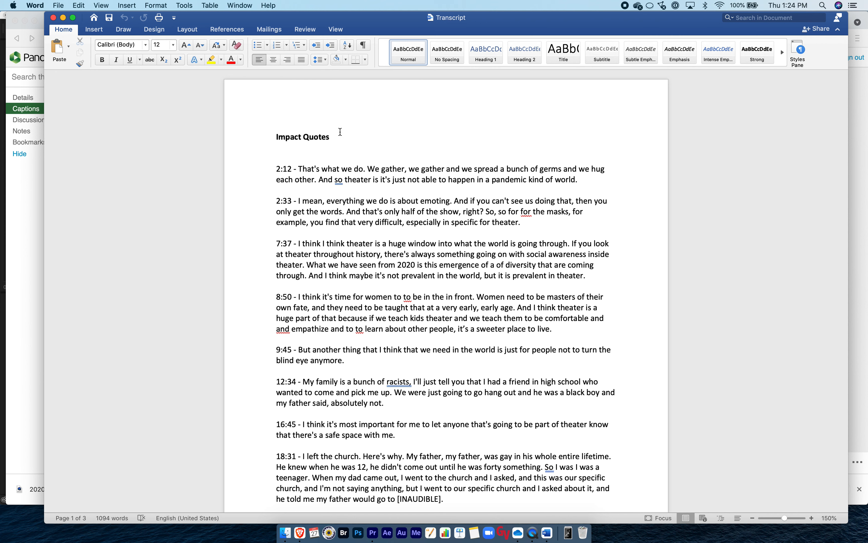
drag(335, 136, 274, 136)
click(332, 167)
scroll(332, 168, down, 15)
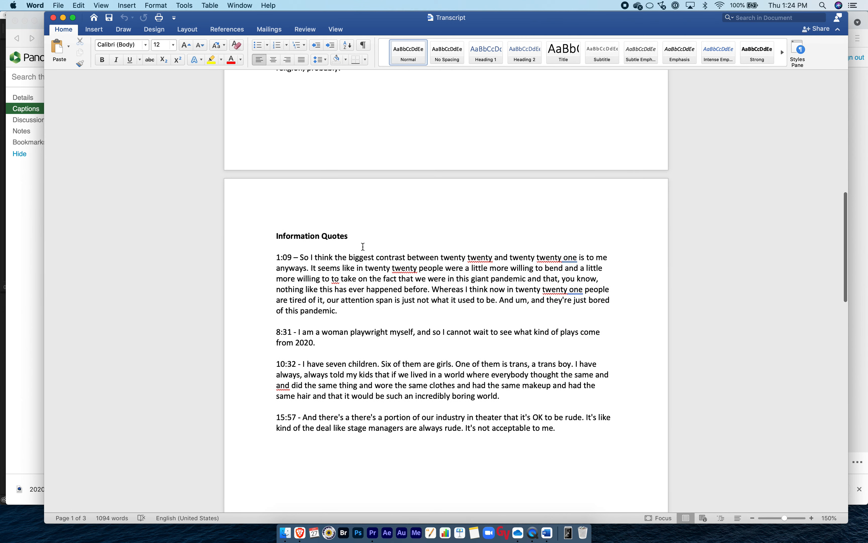
drag(360, 235, 262, 234)
click(362, 278)
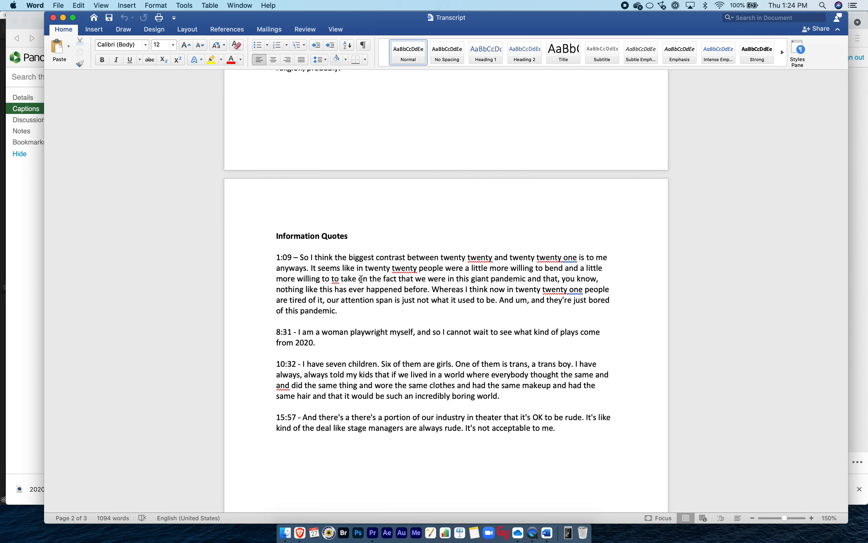
Compare the quotes listed under Impact Quotes with those under Information Quotes.
scroll(362, 279, up, 15)
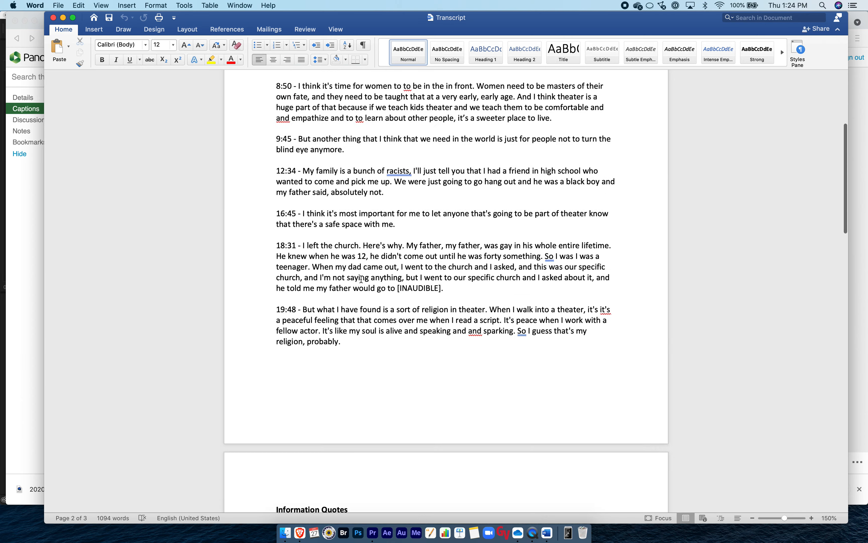
scroll(362, 278, down, 3)
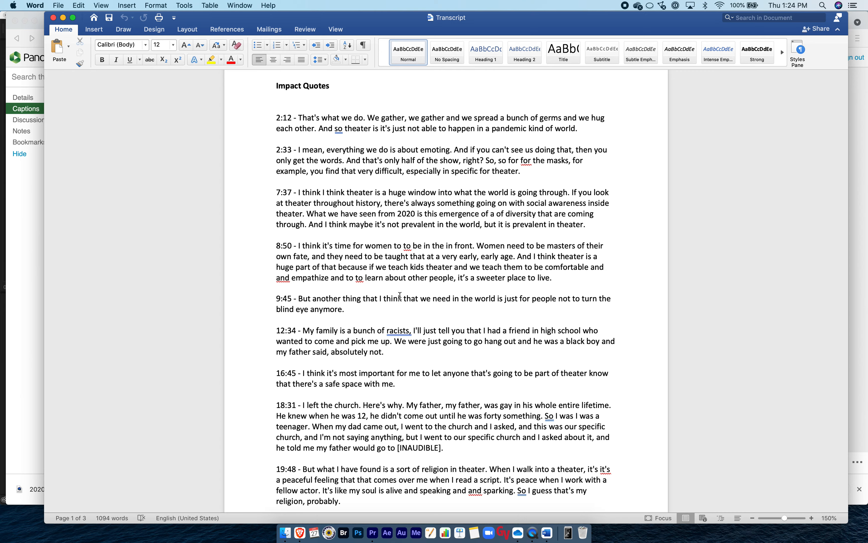
scroll(400, 297, down, 15)
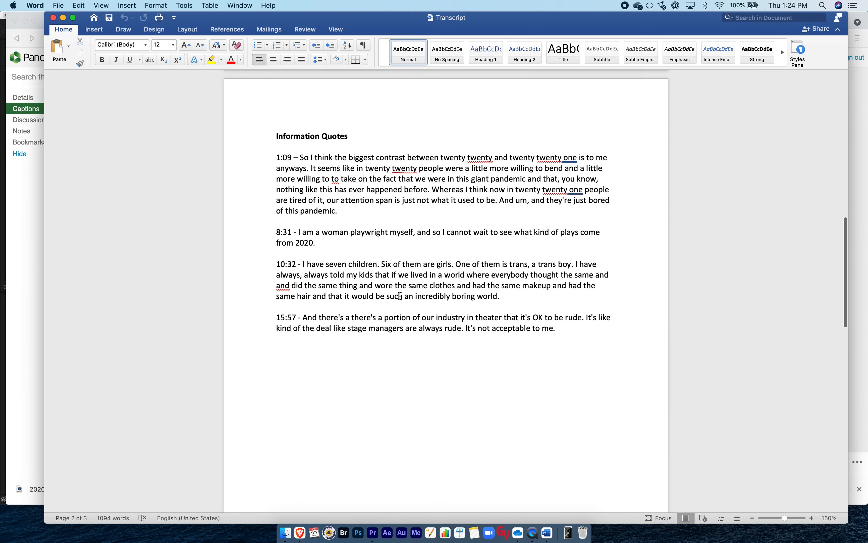
scroll(352, 203, up, 15)
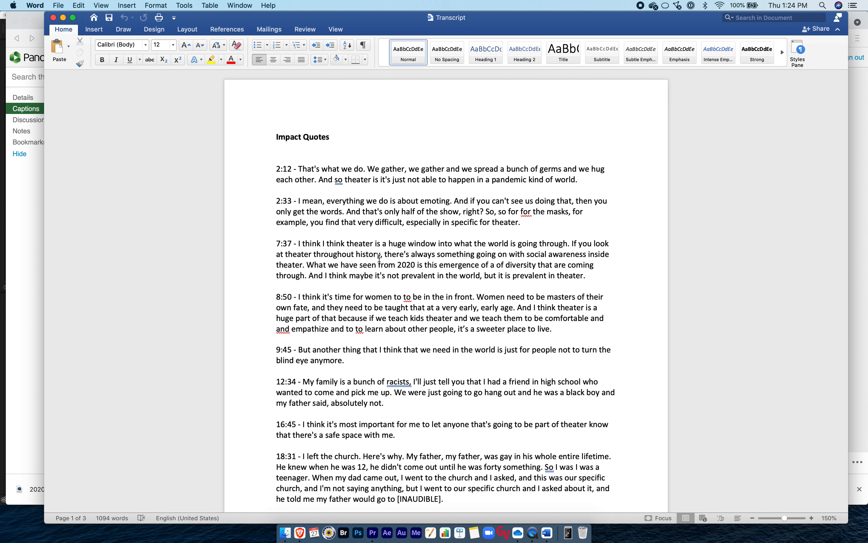
scroll(366, 304, down, 3)
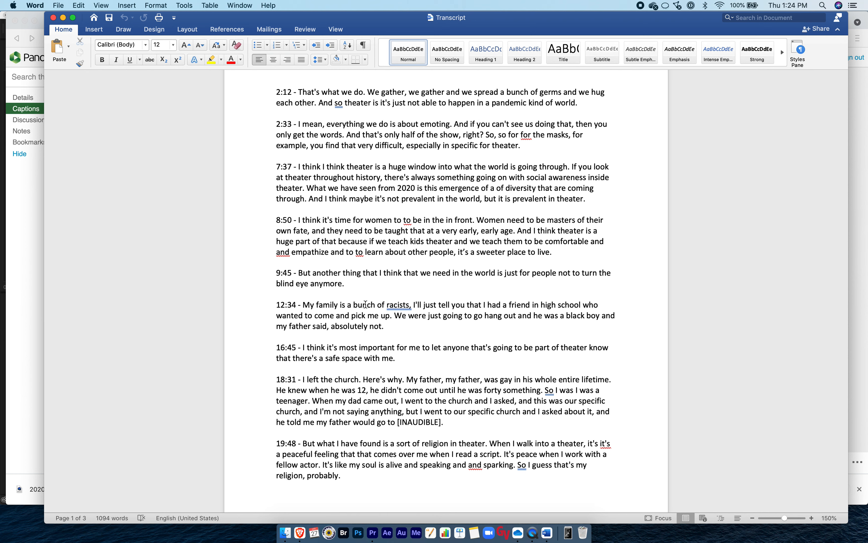
scroll(366, 304, down, 15)
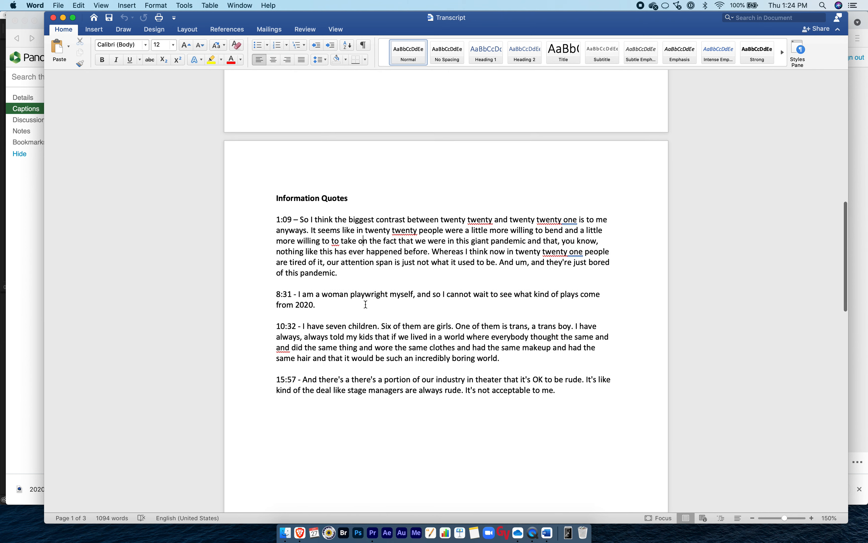
scroll(365, 304, up, 20)
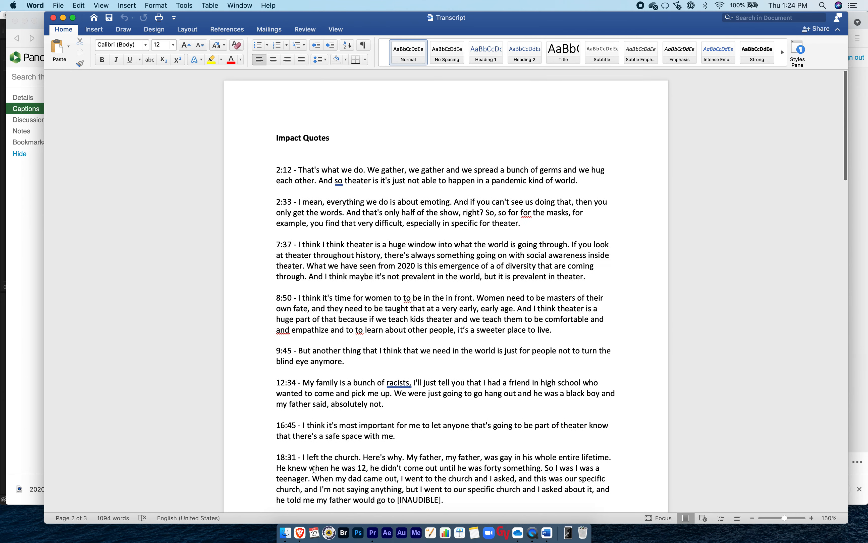
Switch to Premiere Pro to view the Multi Camera Interview 2 sequence, and return to the captions in Brave.
click(373, 532)
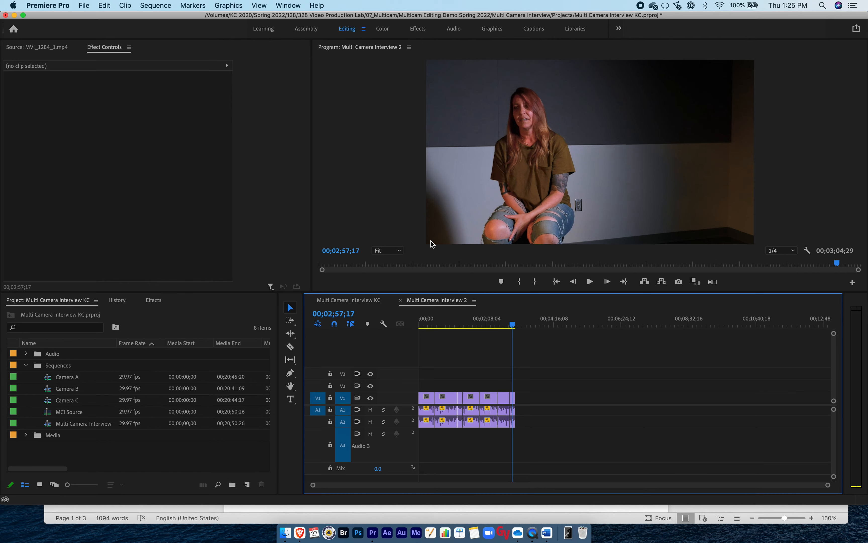
key(super+Tab)
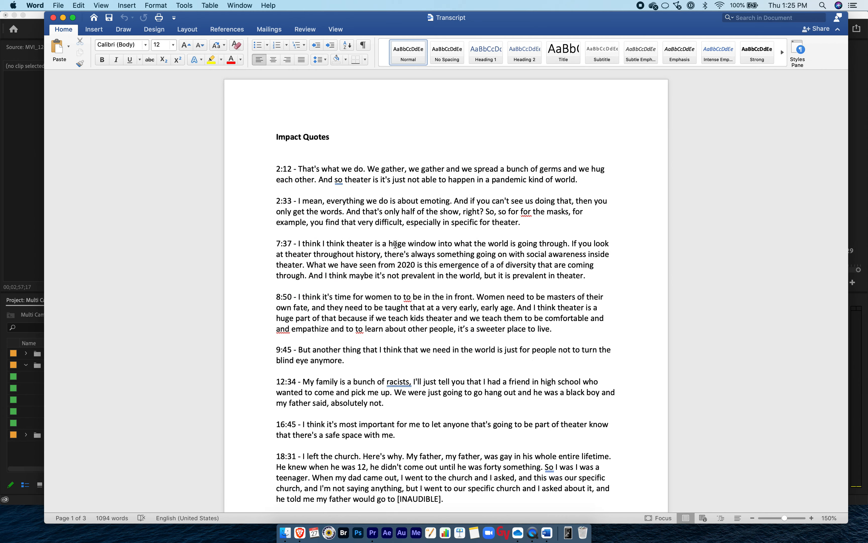
key(super+Tab)
key(super+Tab)
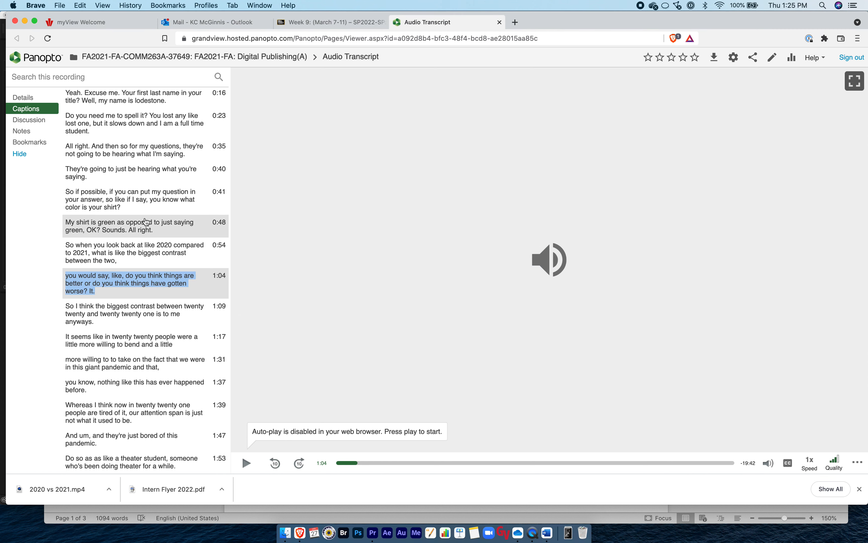
Switch to Word and look through the Transcript document from Impact Quotes down to the Edited Transcript heading.
key(super+Tab)
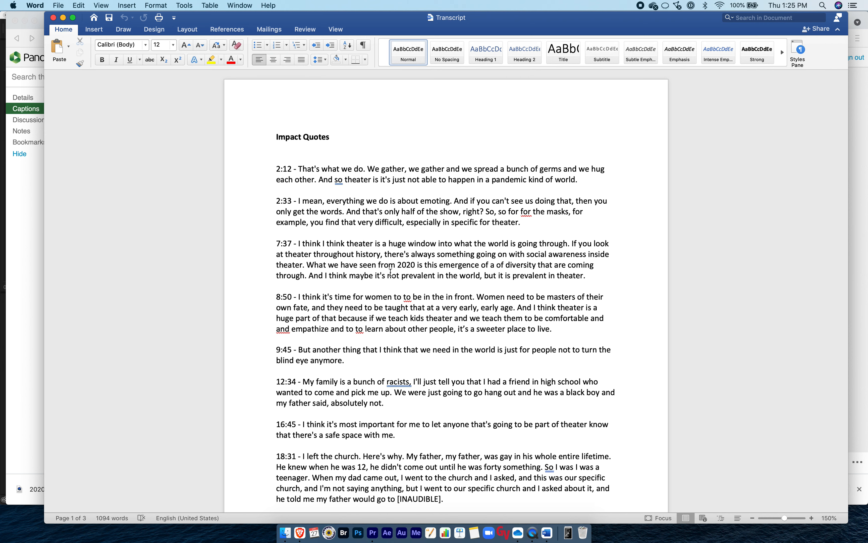
scroll(391, 272, down, 20)
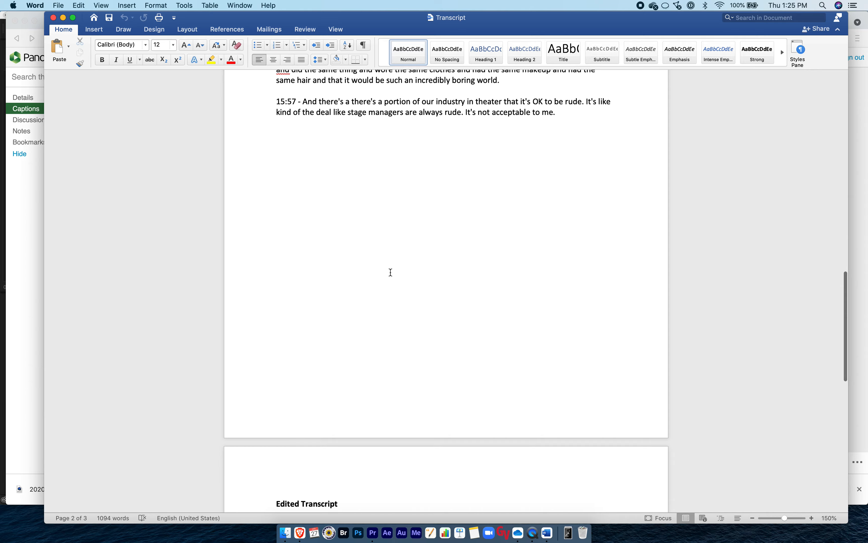
scroll(390, 272, up, 10)
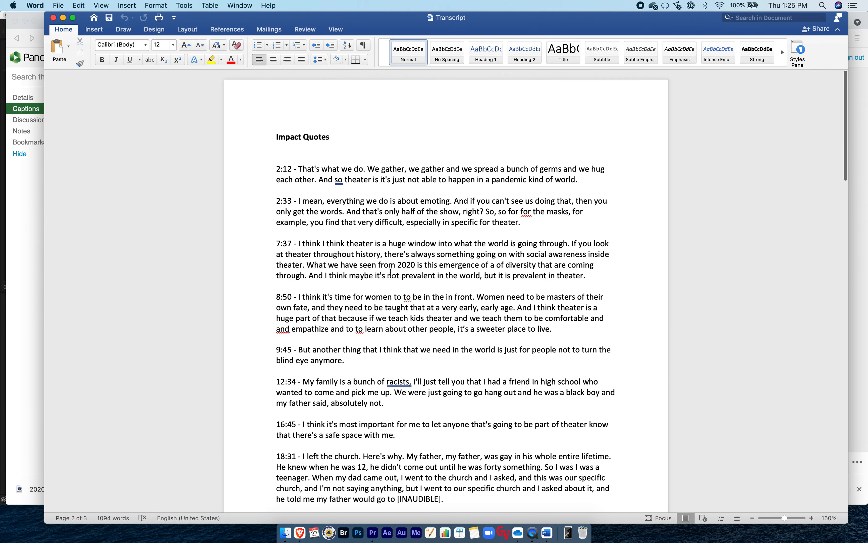
Highlight the 19:48 quote about theater as a sort of religion, under Impact Quotes, in yellow.
scroll(390, 272, down, 10)
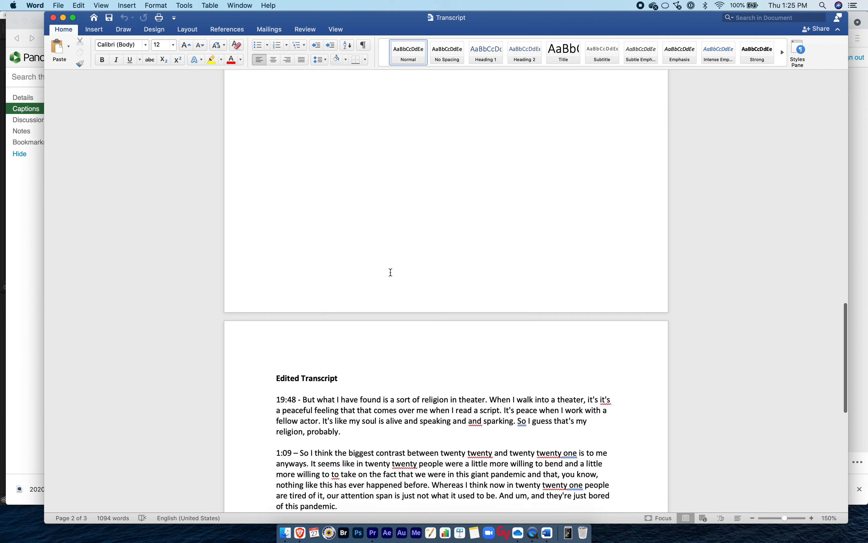
scroll(391, 273, down, 3)
scroll(390, 273, up, 3)
scroll(391, 273, down, 3)
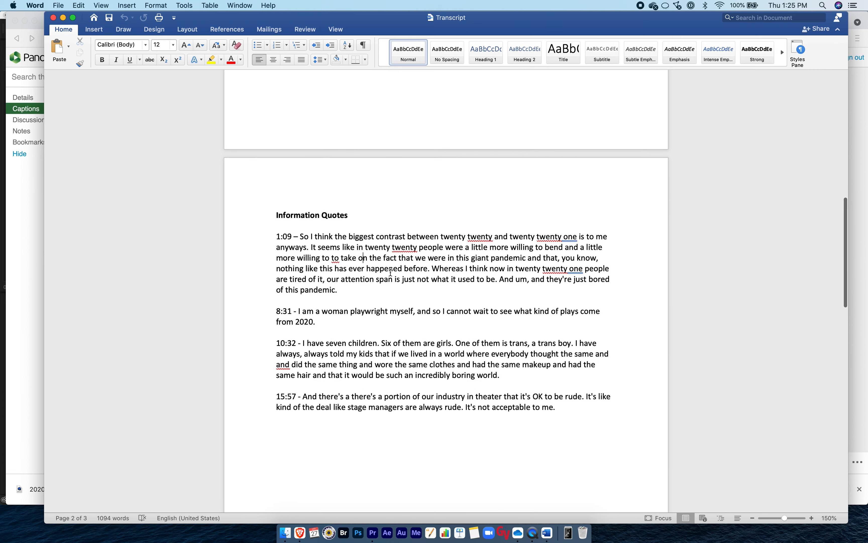
scroll(390, 272, up, 5)
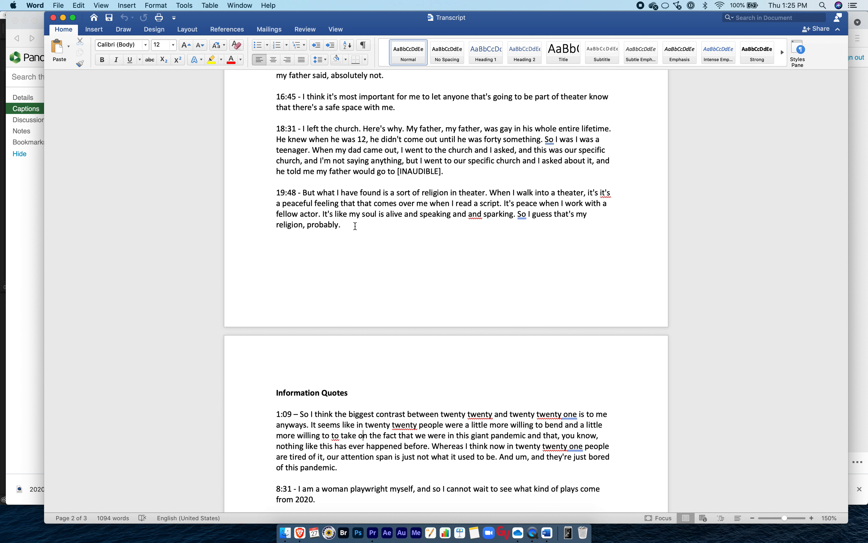
drag(355, 226, 272, 194)
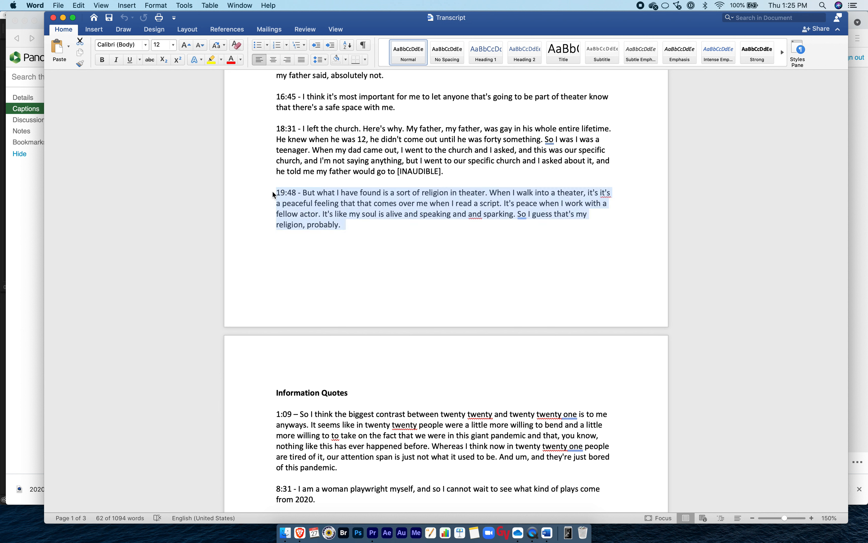
click(213, 61)
click(391, 221)
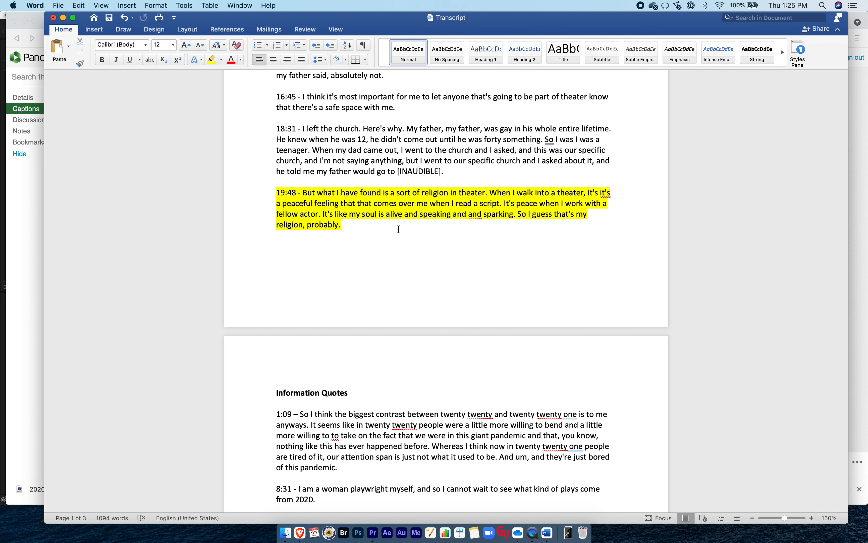
scroll(399, 229, up, 3)
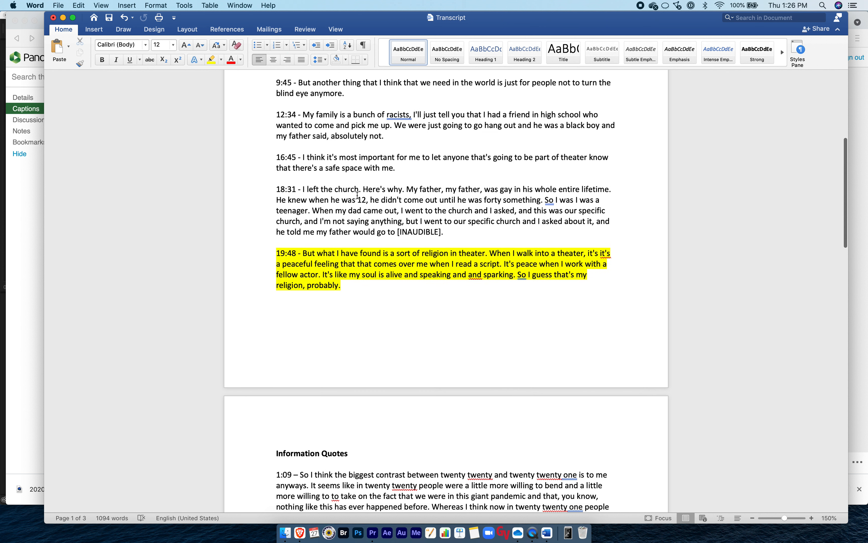
triple_click(355, 201)
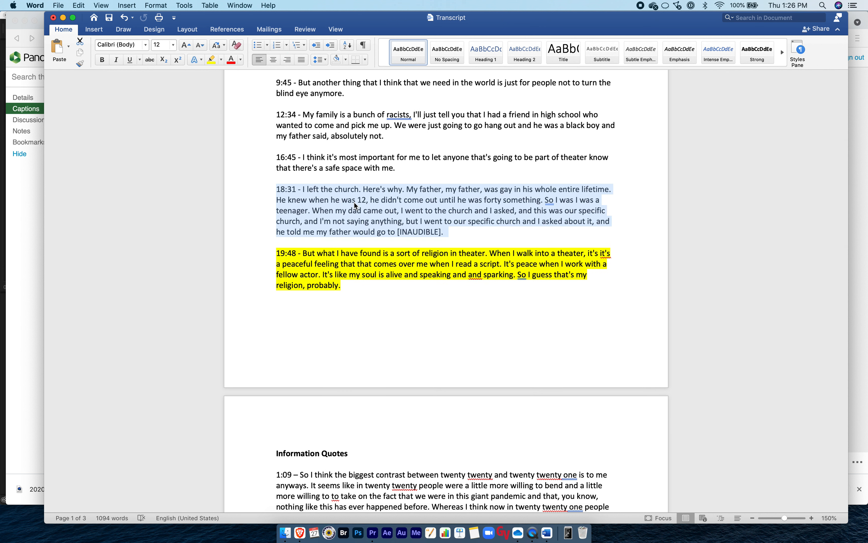
click(337, 202)
double_click(327, 201)
triple_click(327, 201)
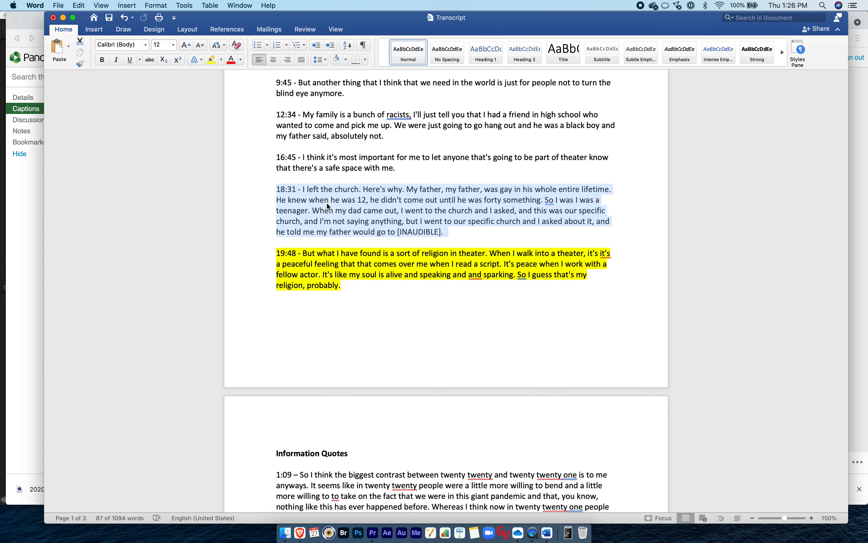
click(327, 202)
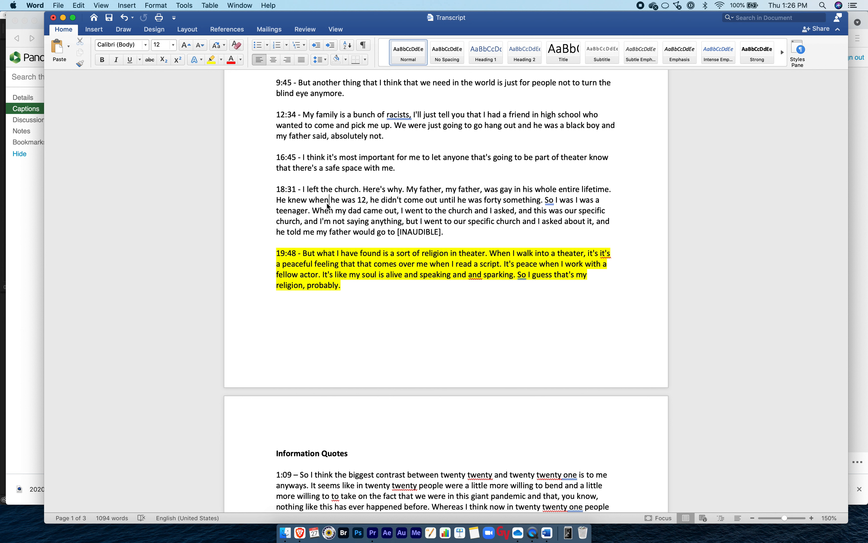
Highlight the 16:45 impact quote about a safe space in yellow.
scroll(324, 203, up, 3)
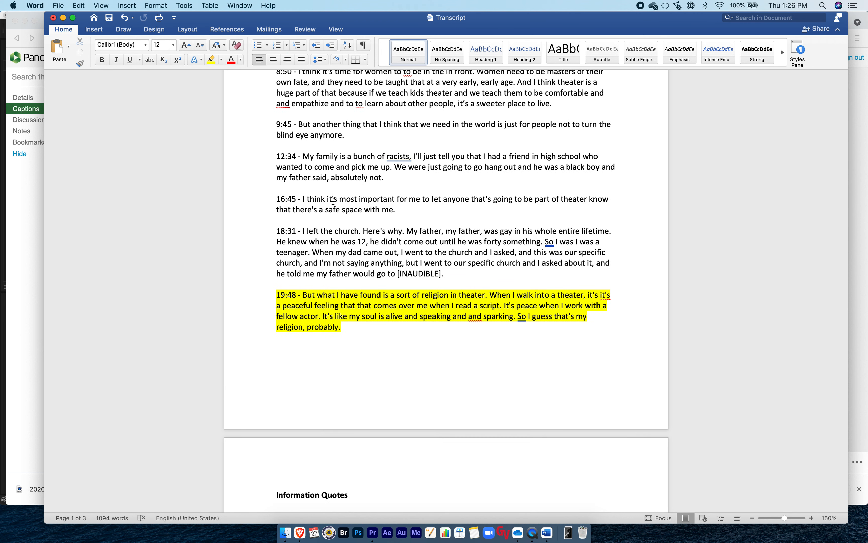
triple_click(333, 203)
click(212, 59)
scroll(358, 201, up, 4)
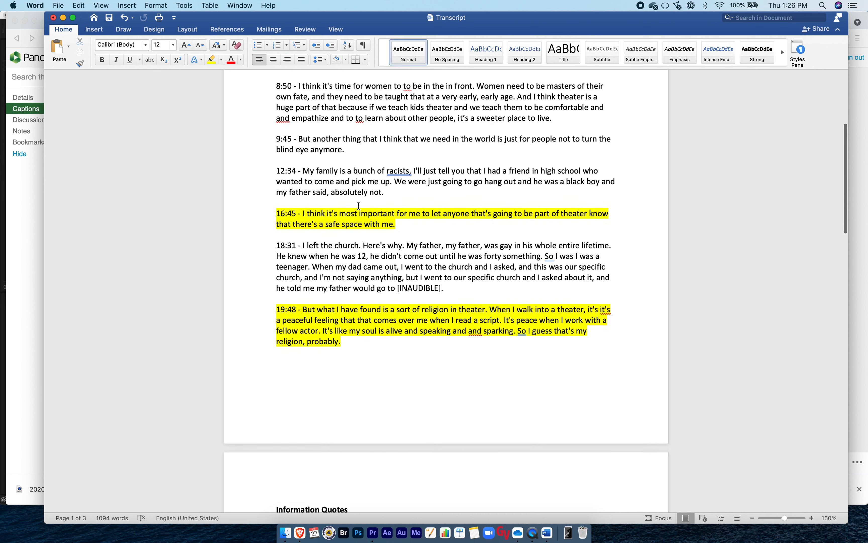
click(348, 233)
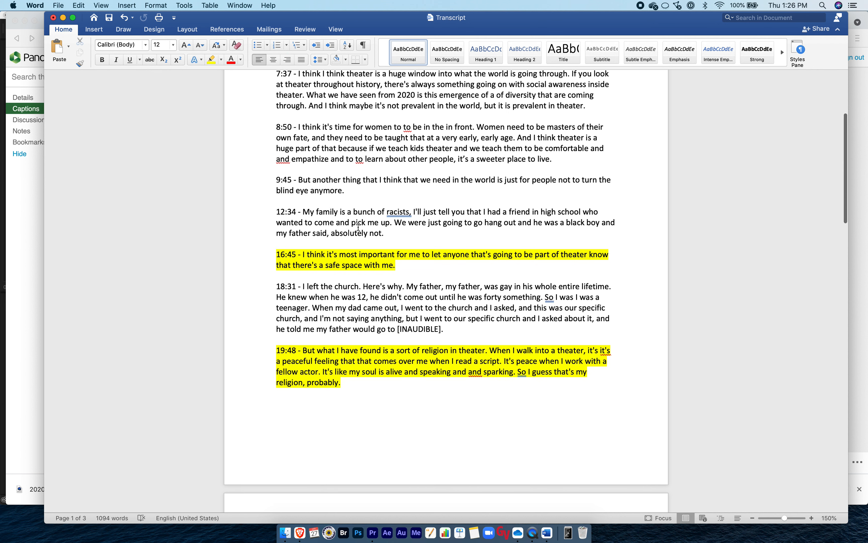
Highlight the 8:50 impact quote about women being in front in yellow.
scroll(358, 227, up, 1)
scroll(358, 227, up, 1)
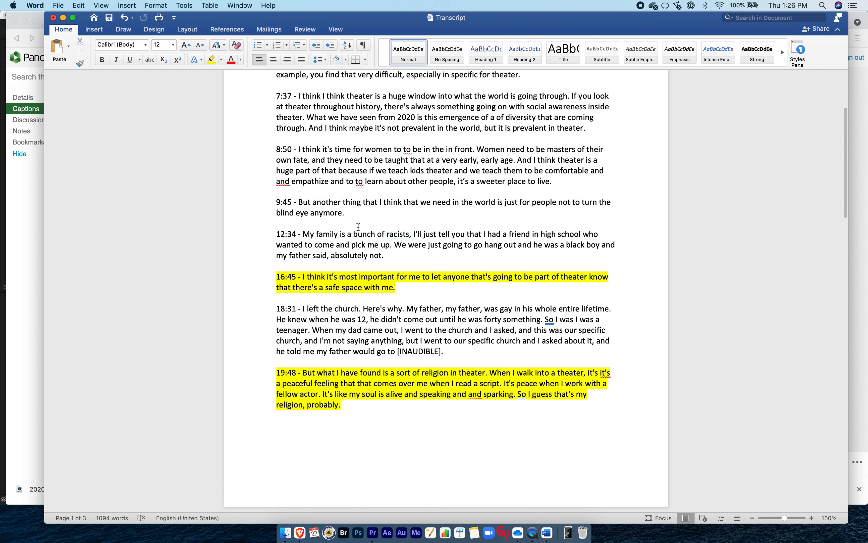
scroll(358, 227, up, 4)
scroll(358, 227, up, 1)
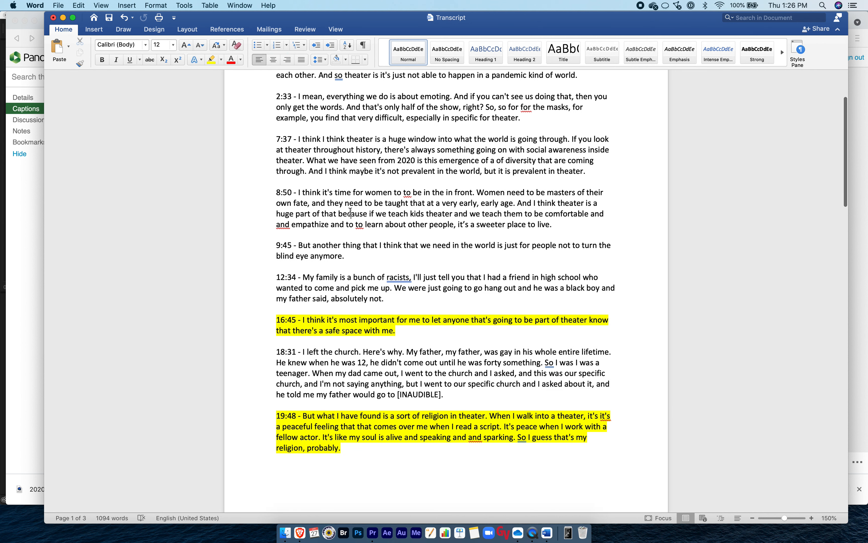
triple_click(350, 211)
click(212, 59)
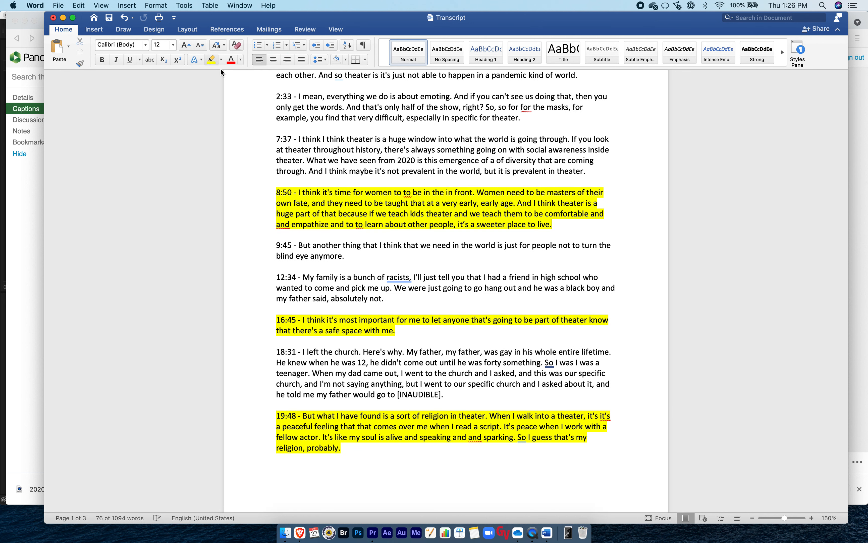
Highlight the 7:37 impact quote about theater as a window into the world in yellow.
scroll(221, 72, up, 2)
triple_click(350, 161)
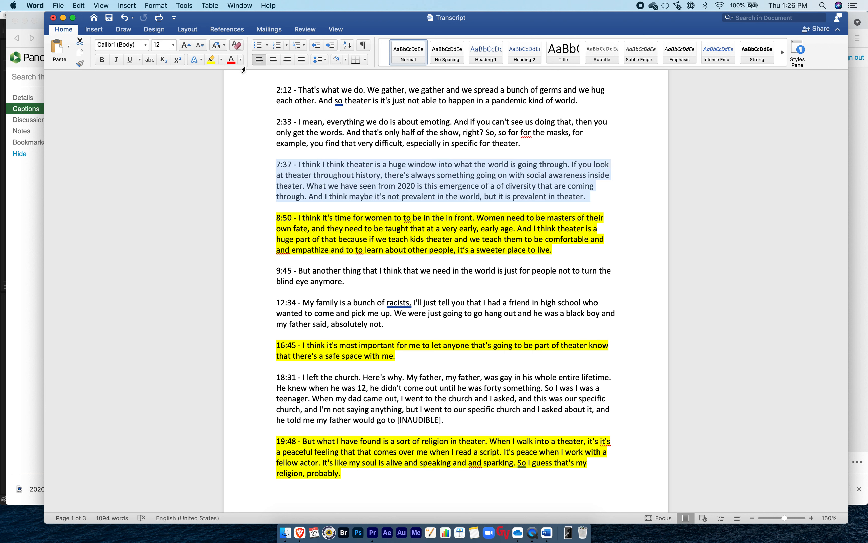
click(212, 60)
scroll(385, 240, up, 4)
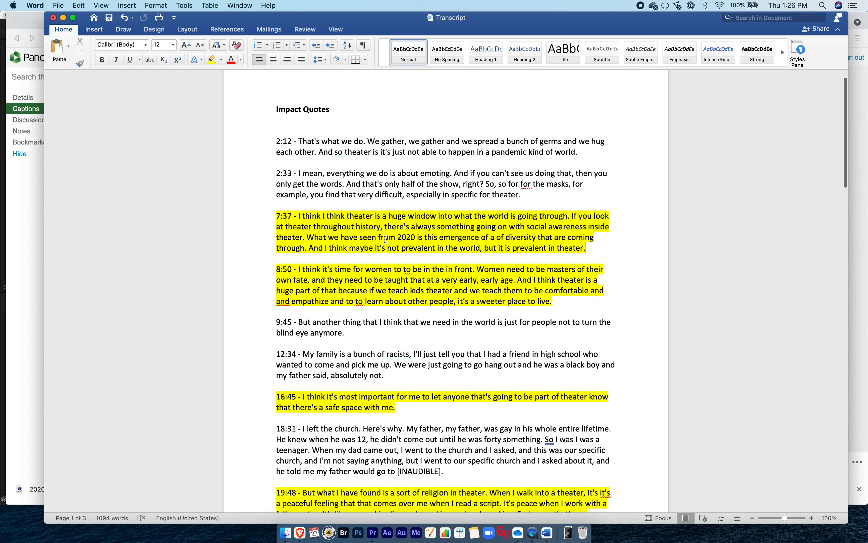
click(362, 189)
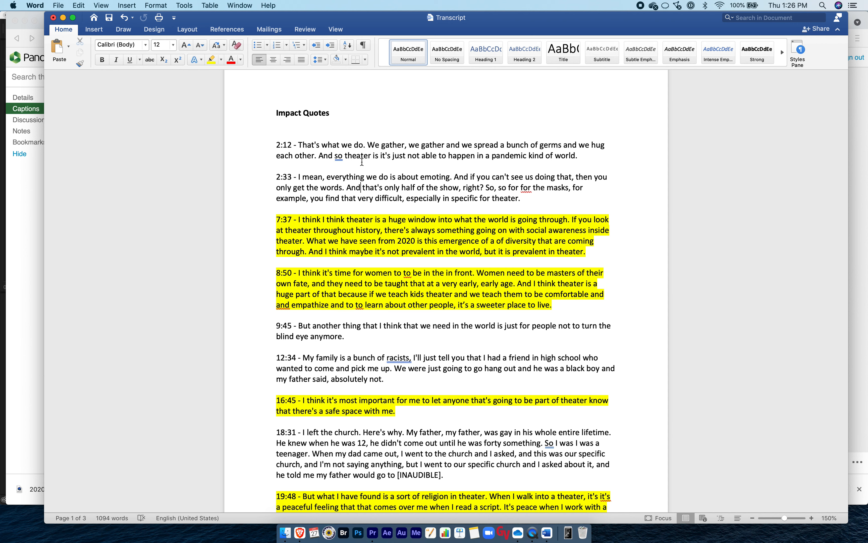
Highlight the 1:09 quote contrasting 2020 and 2021, under Information Quotes, in yellow.
scroll(389, 232, down, 5)
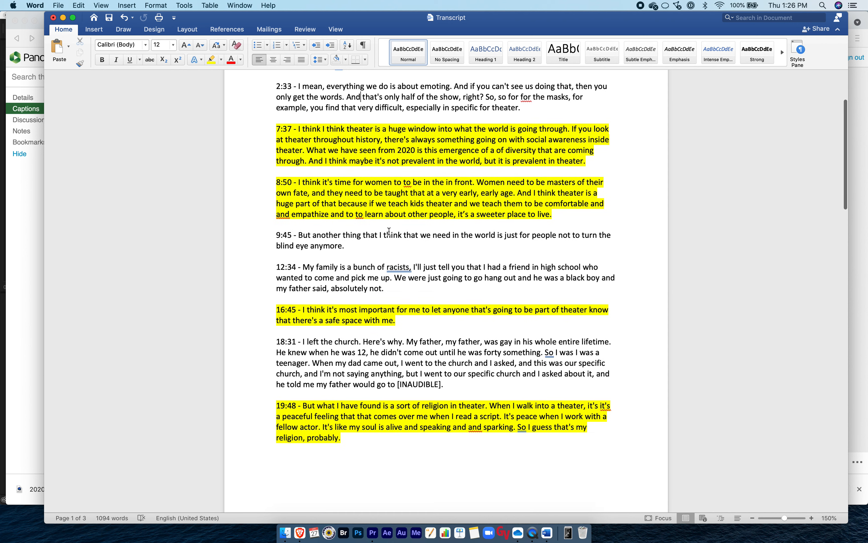
scroll(388, 231, down, 6)
scroll(389, 232, up, 10)
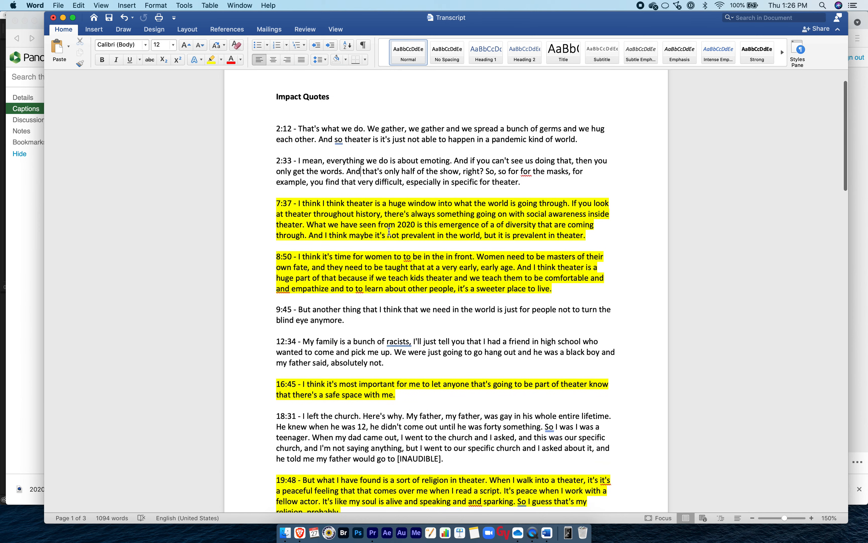
scroll(389, 232, down, 3)
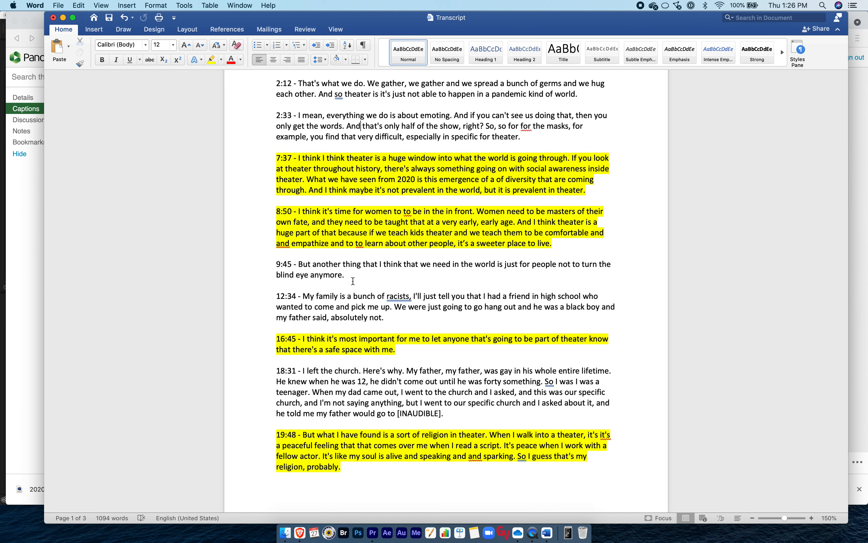
scroll(353, 281, down, 18)
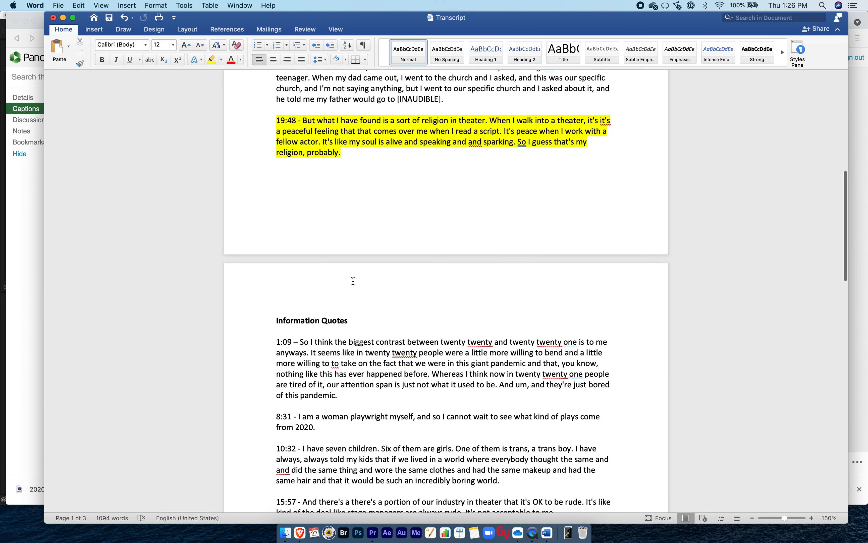
scroll(353, 281, down, 6)
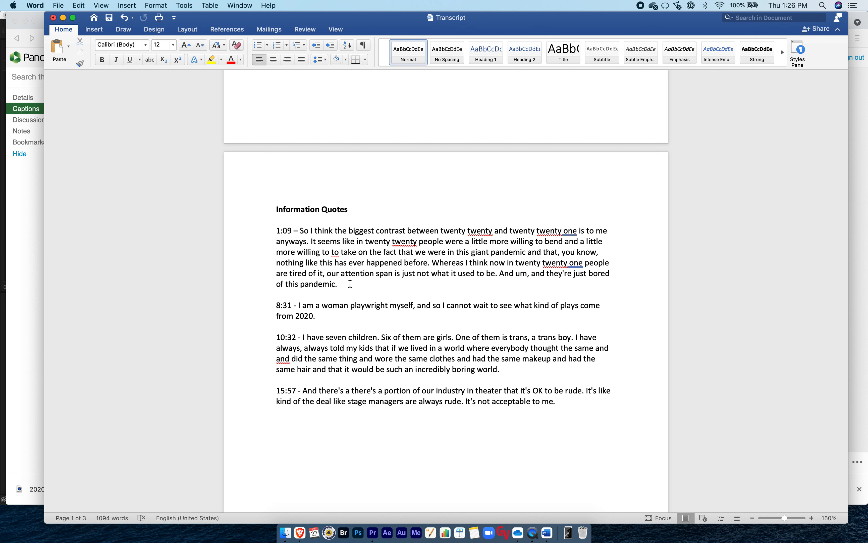
drag(348, 284, 269, 236)
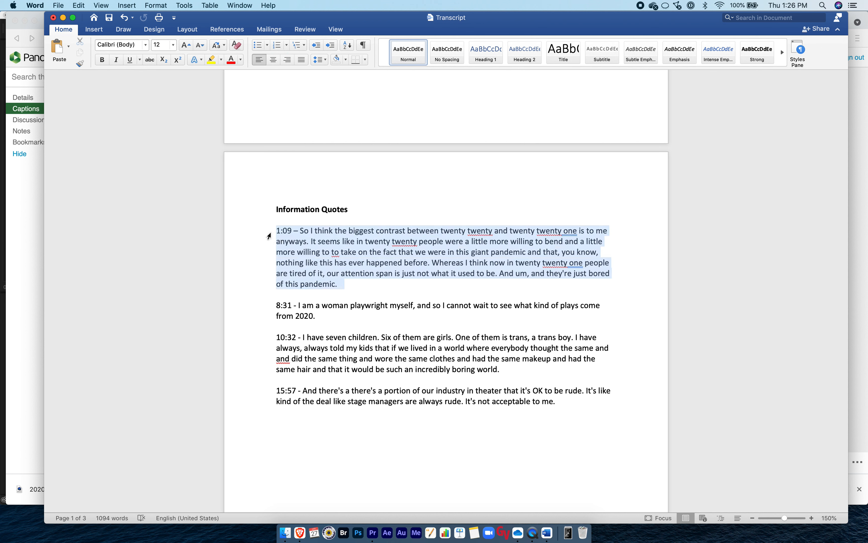
click(211, 60)
click(364, 336)
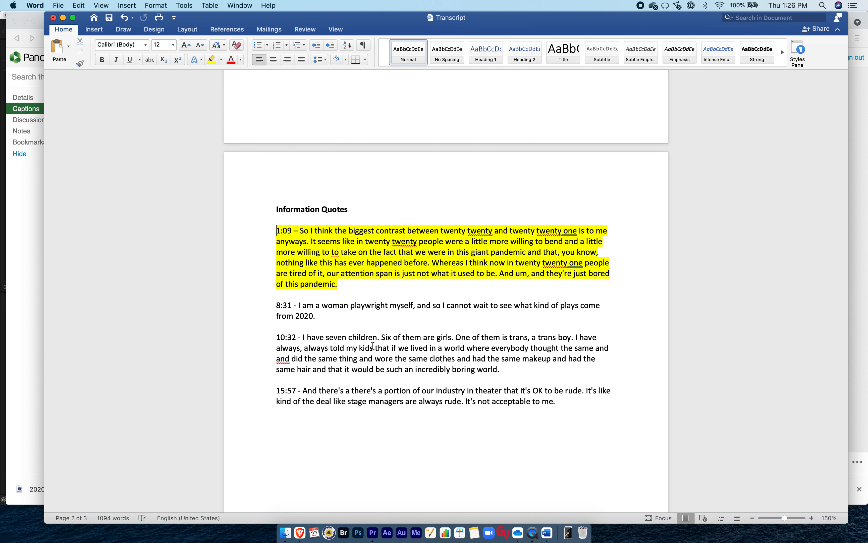
Highlight the 8:31 woman playwright quote and the 15:57 quote about rudeness, under Information Quotes, in yellow.
triple_click(336, 315)
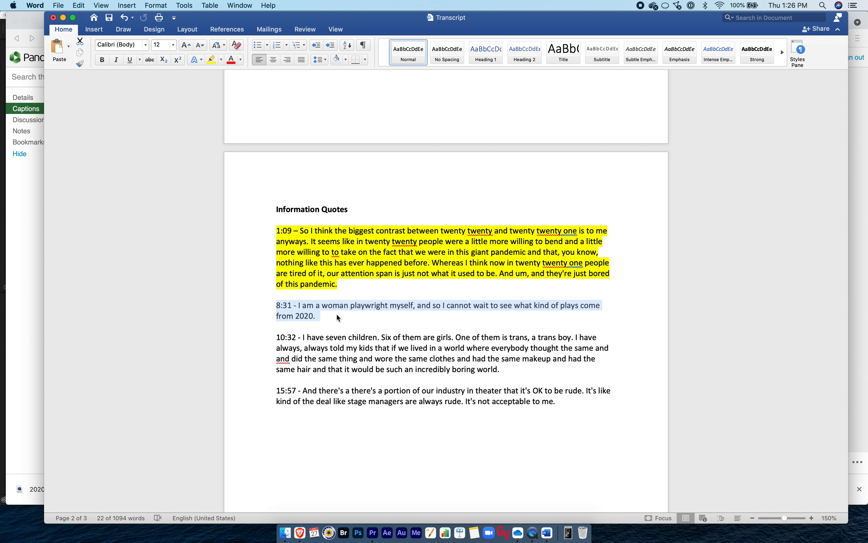
click(211, 60)
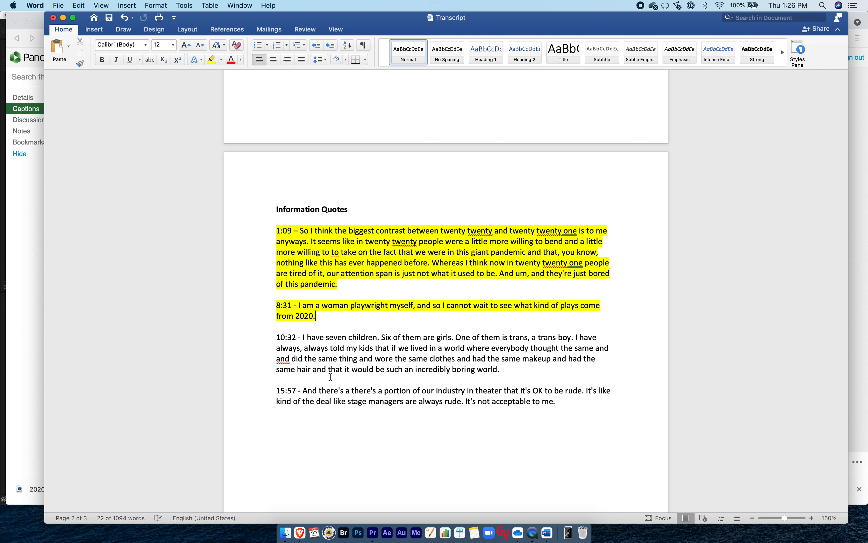
triple_click(337, 402)
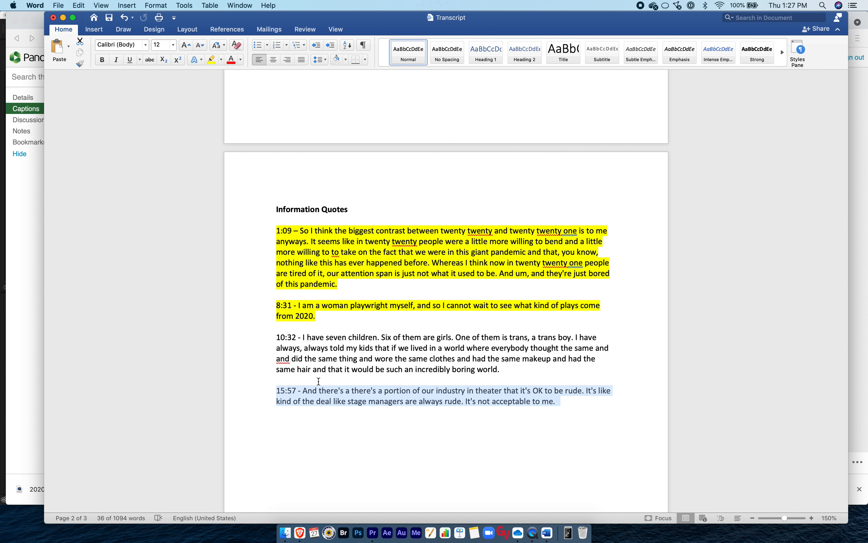
click(211, 60)
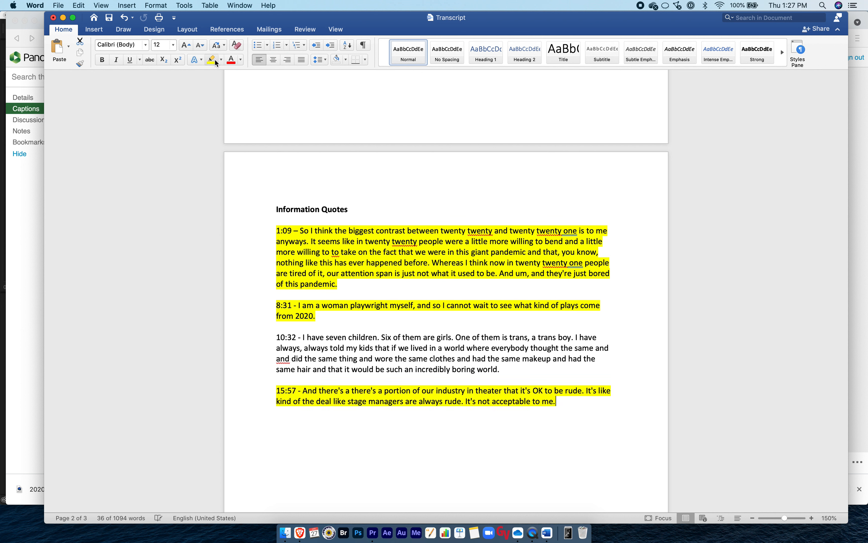
click(392, 350)
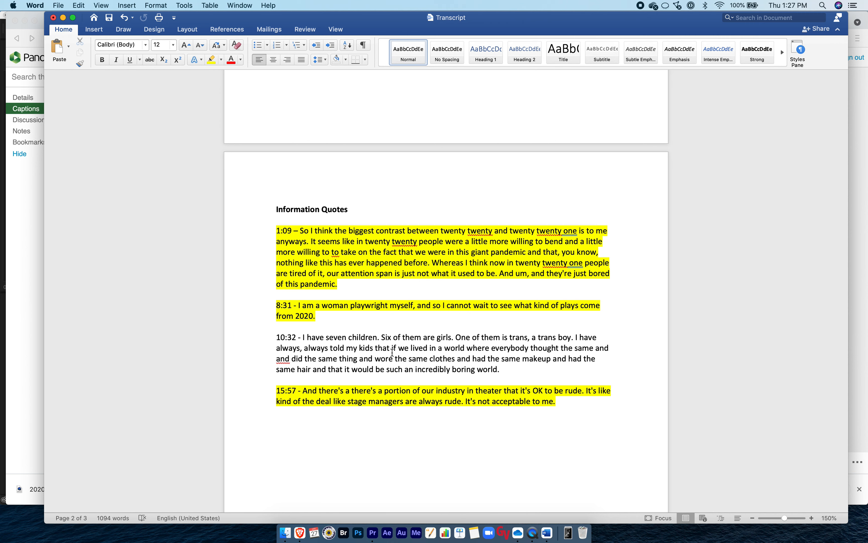
Review the highlighted impact and information quotes, including 19:48, and select the Edited Transcript heading on the last page.
scroll(392, 352, up, 7)
scroll(393, 353, up, 7)
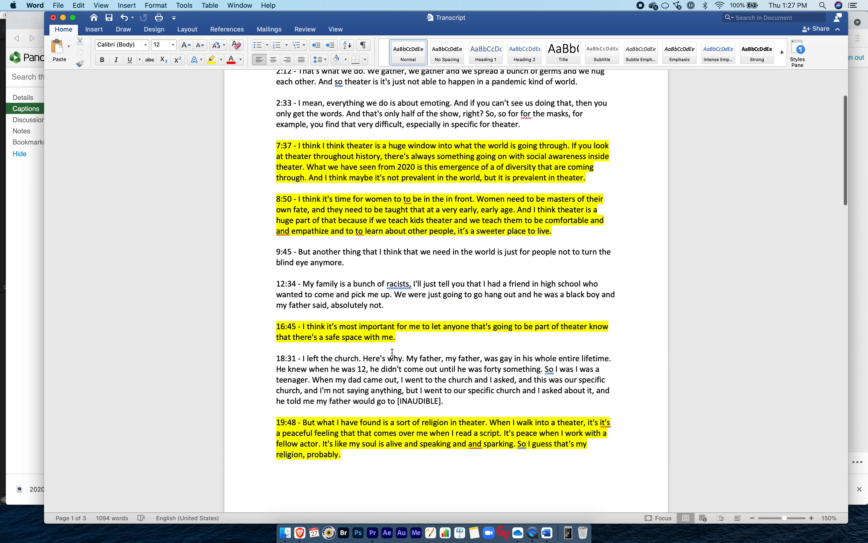
scroll(393, 353, down, 2)
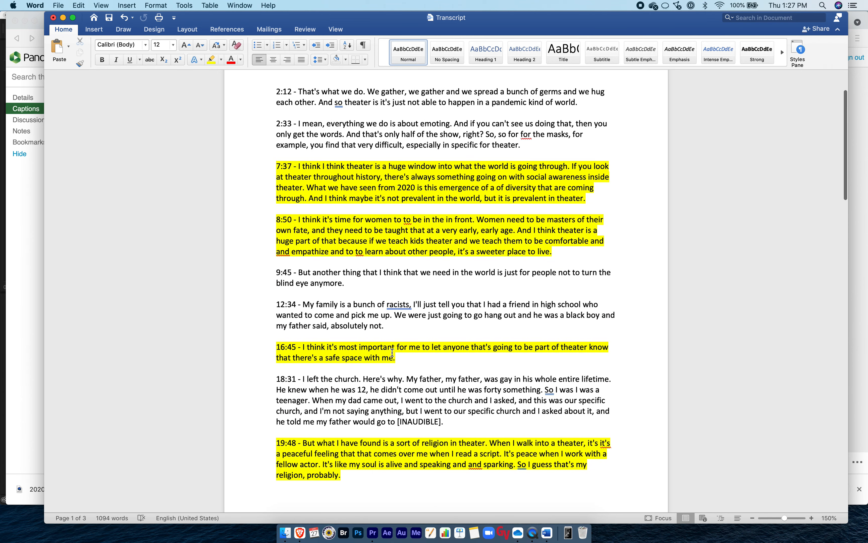
scroll(392, 353, down, 2)
triple_click(332, 409)
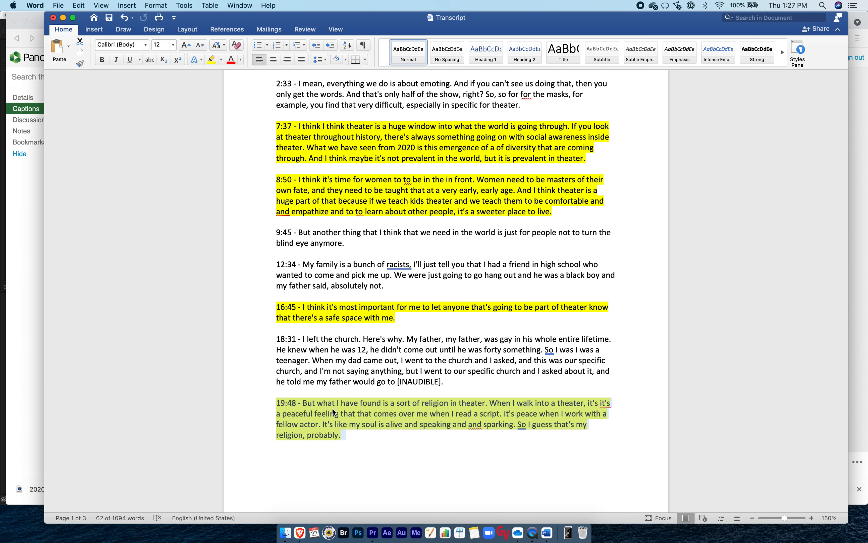
click(332, 408)
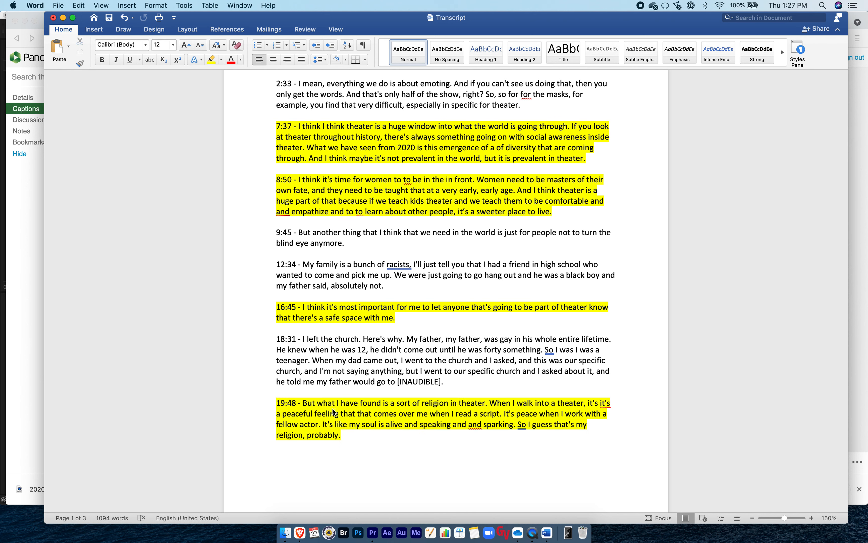
scroll(333, 408, down, 15)
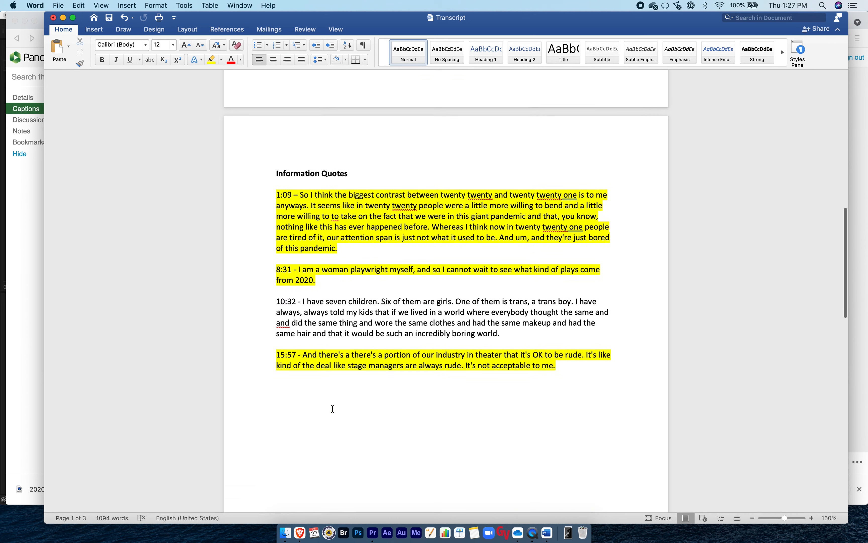
scroll(332, 409, down, 11)
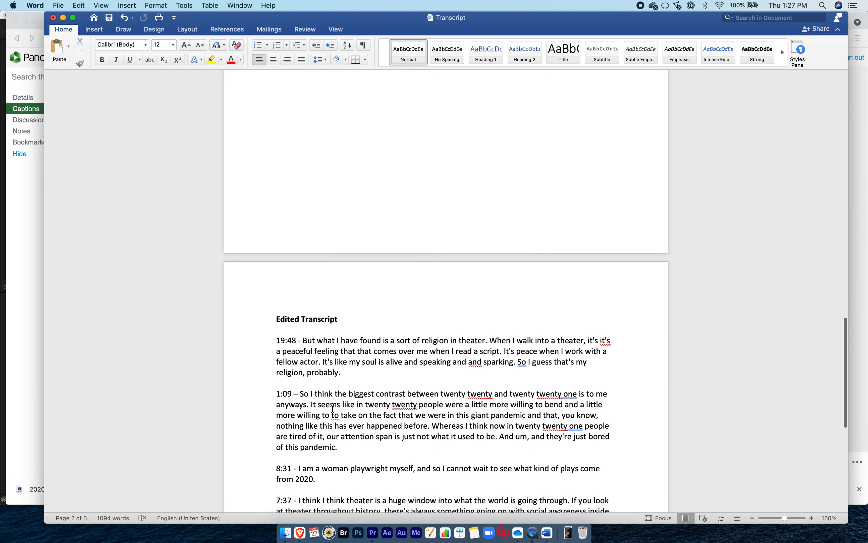
drag(348, 241, 273, 242)
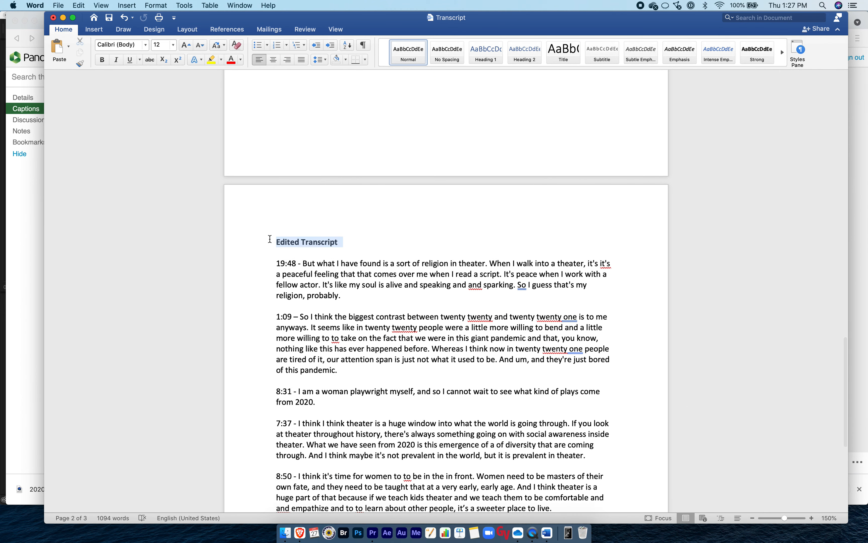
Review the highlighted information and impact quotes, selecting the 19:48 quote about religion in theater under Impact Quotes.
click(326, 246)
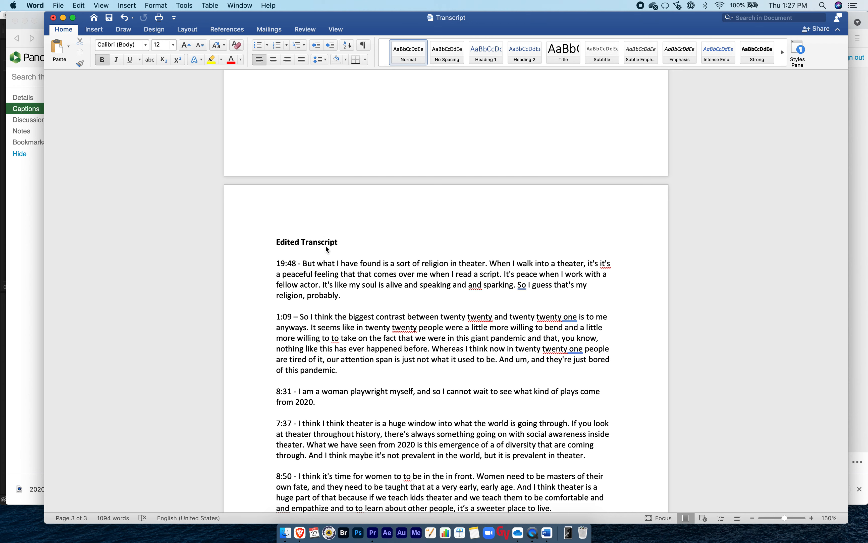
scroll(325, 246, up, 10)
scroll(326, 247, up, 6)
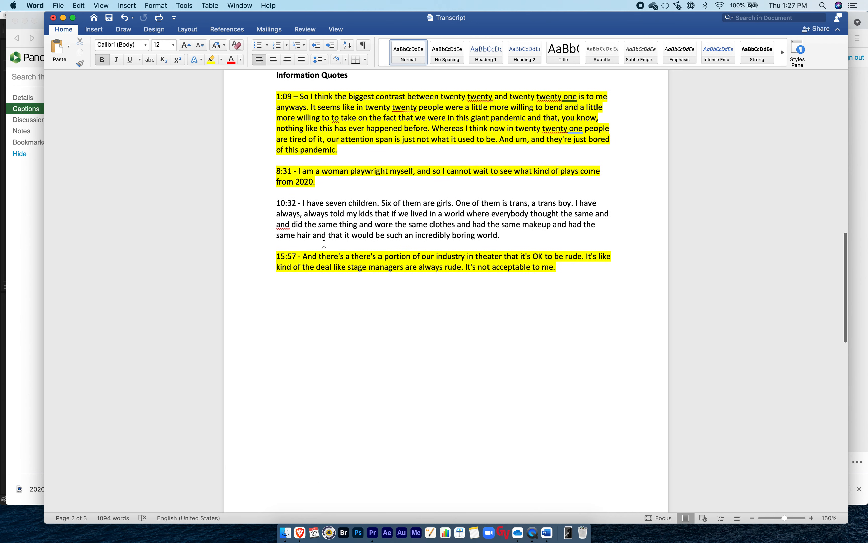
scroll(328, 168, up, 3)
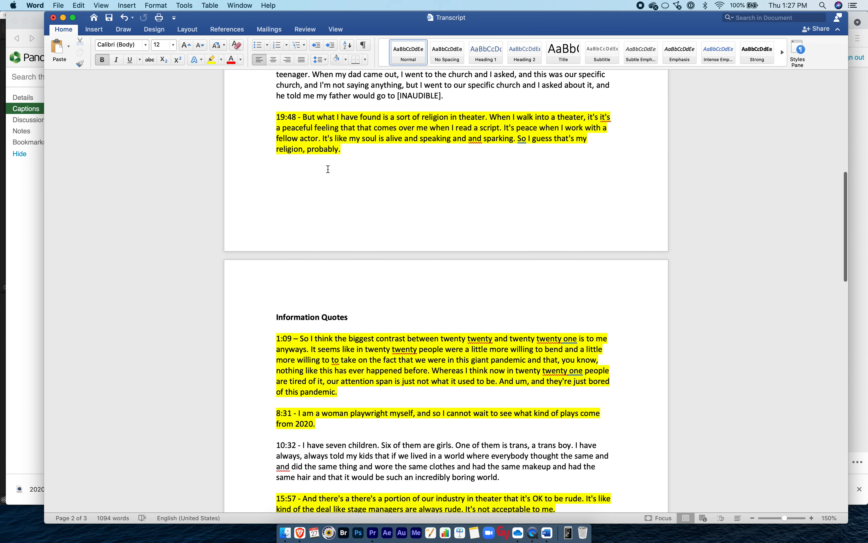
scroll(381, 224, up, 2)
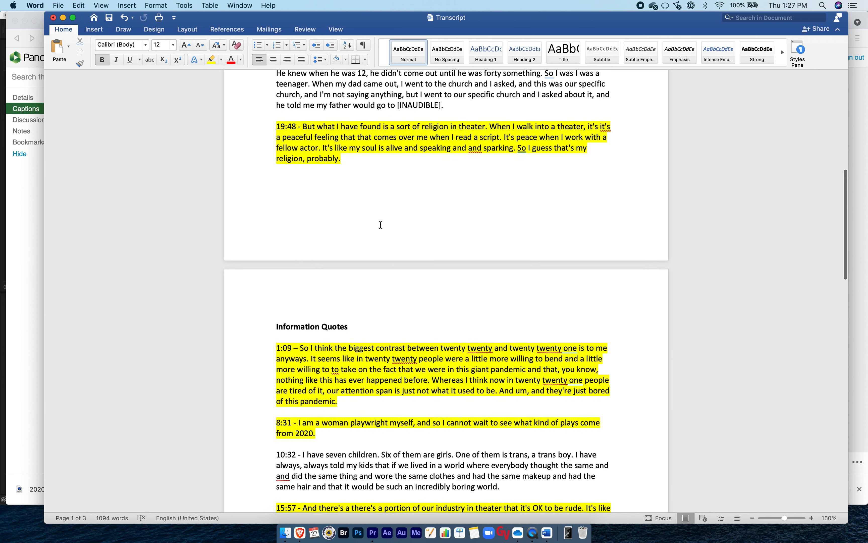
drag(351, 208, 284, 175)
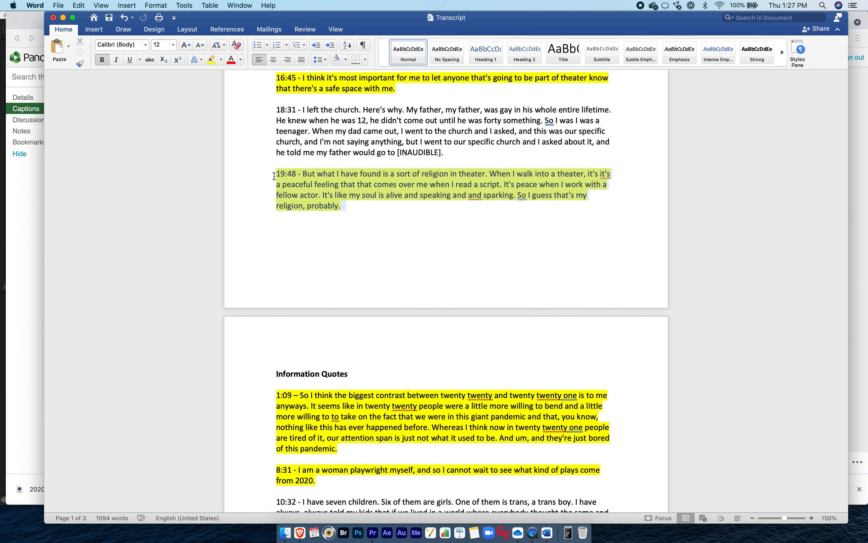
click(410, 207)
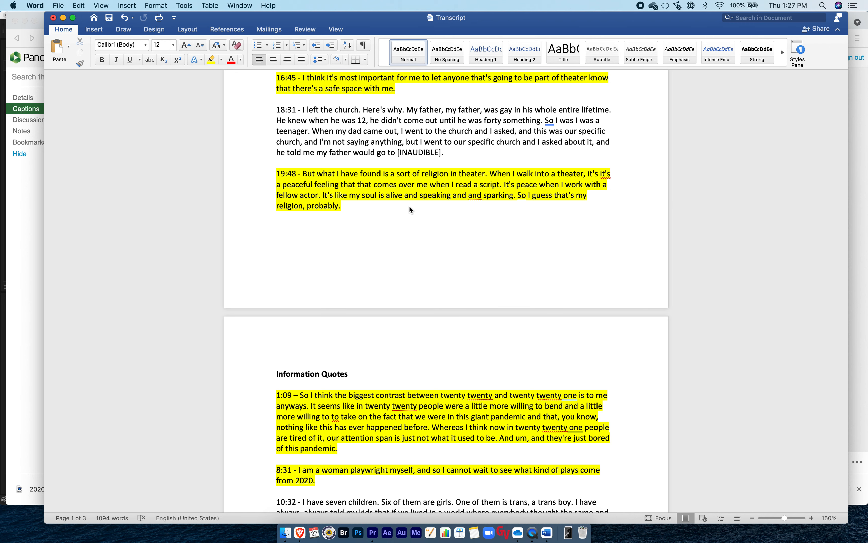
Examine the opening of the Edited Transcript, comparing the 19:48 religion in theater quote with the 1:09 quote about 2020 and 2021.
scroll(390, 268, down, 20)
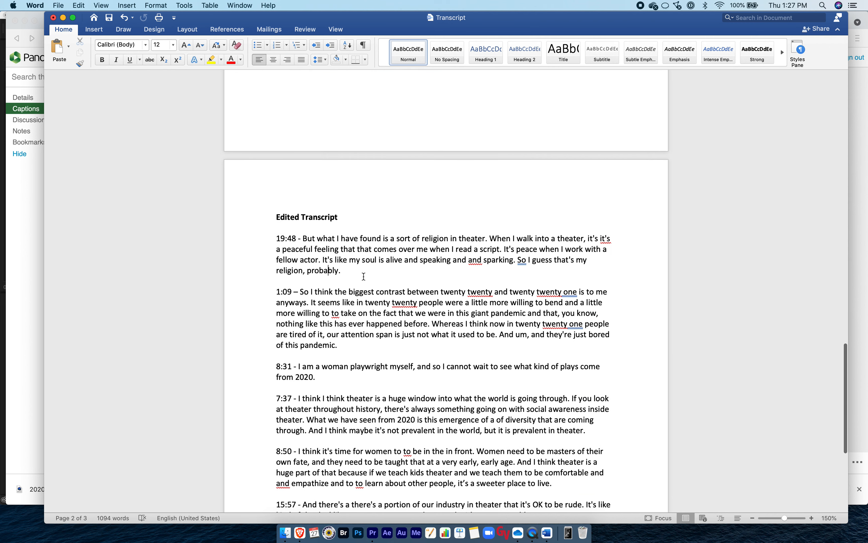
triple_click(343, 270)
click(344, 251)
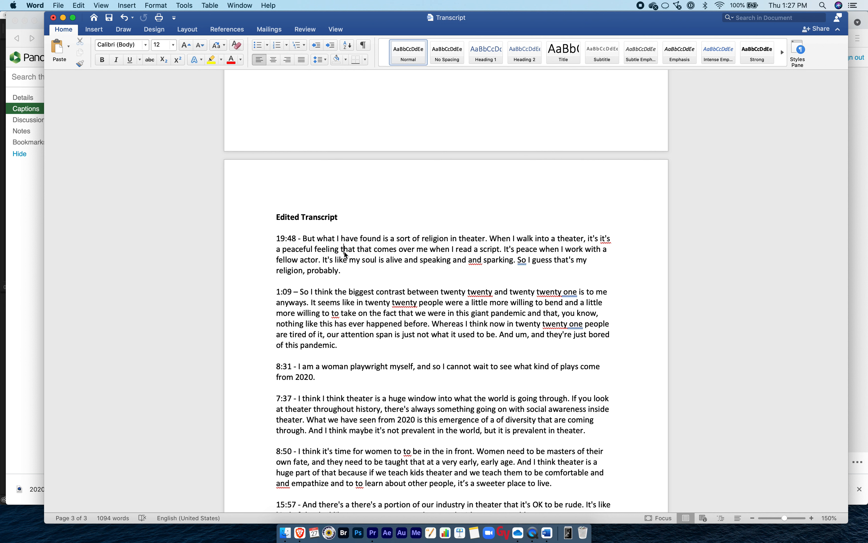
triple_click(327, 256)
triple_click(334, 335)
click(358, 345)
triple_click(338, 252)
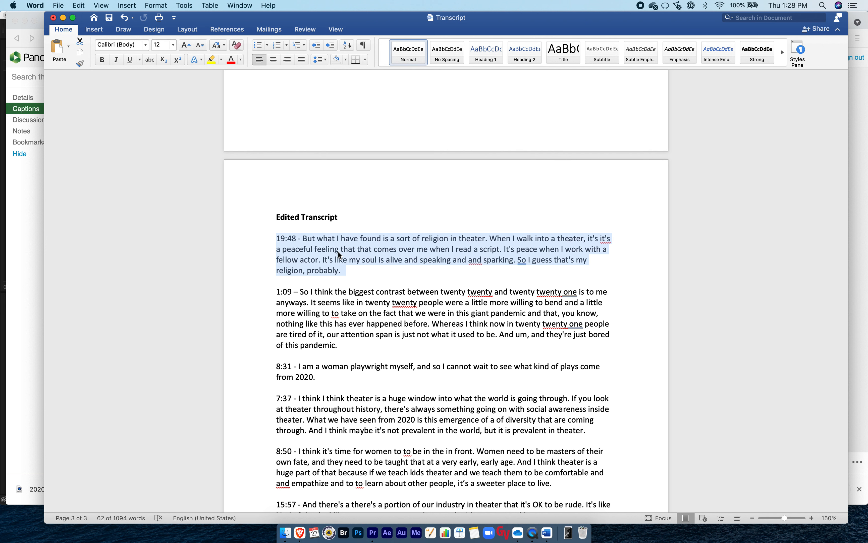
click(338, 325)
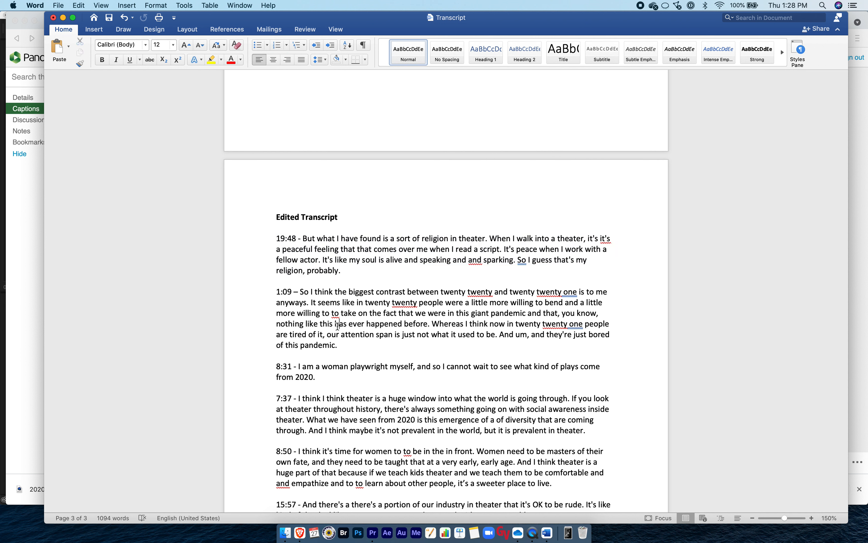
triple_click(338, 326)
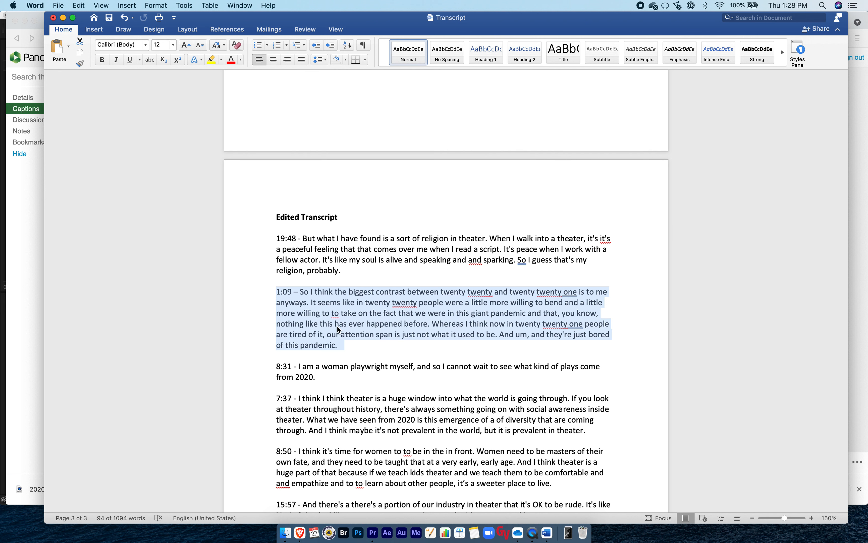
click(337, 326)
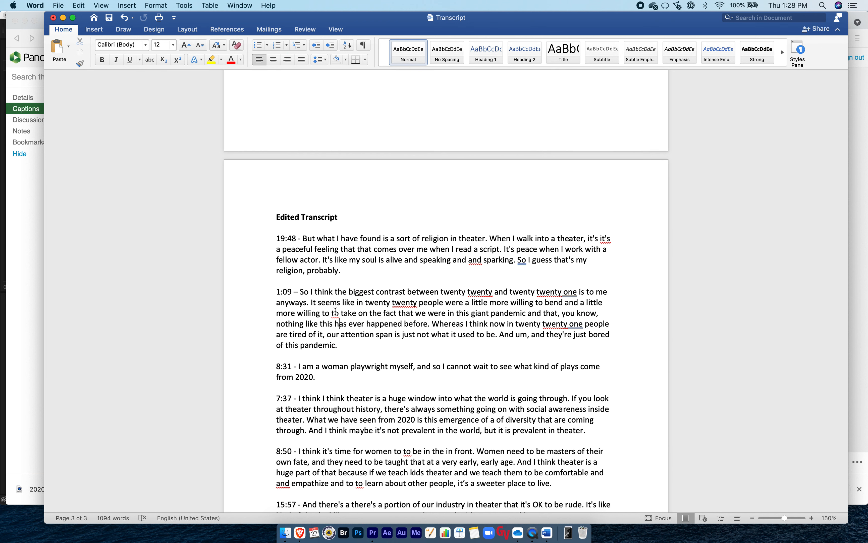
Read through the rest of the Edited Transcript, from the 8:31 playwright quote to the closing 16:45 safe space quote.
scroll(335, 312, down, 5)
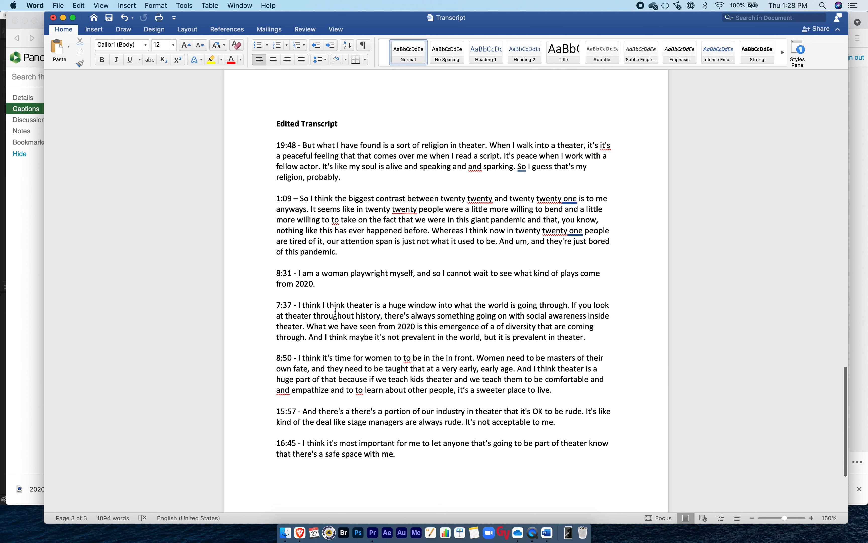
drag(278, 276, 370, 322)
scroll(370, 322, down, 1)
click(369, 308)
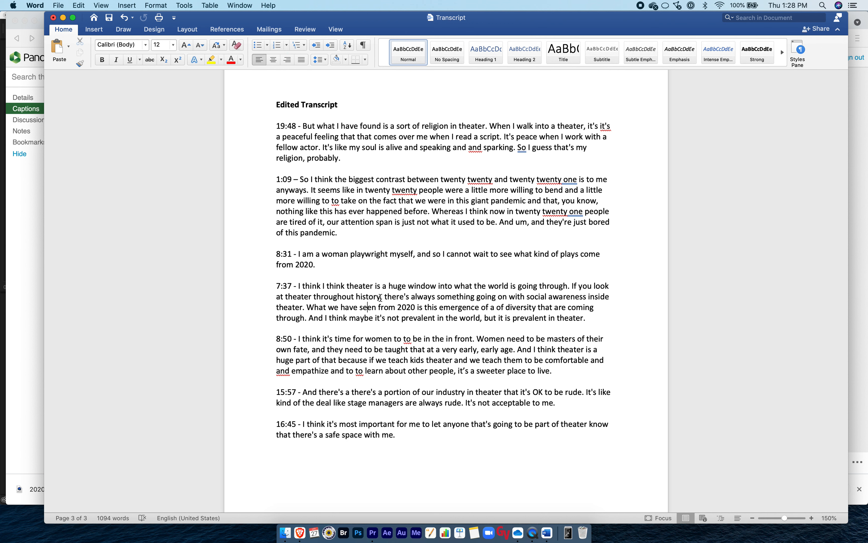
drag(381, 297, 425, 309)
click(405, 343)
scroll(405, 344, down, 2)
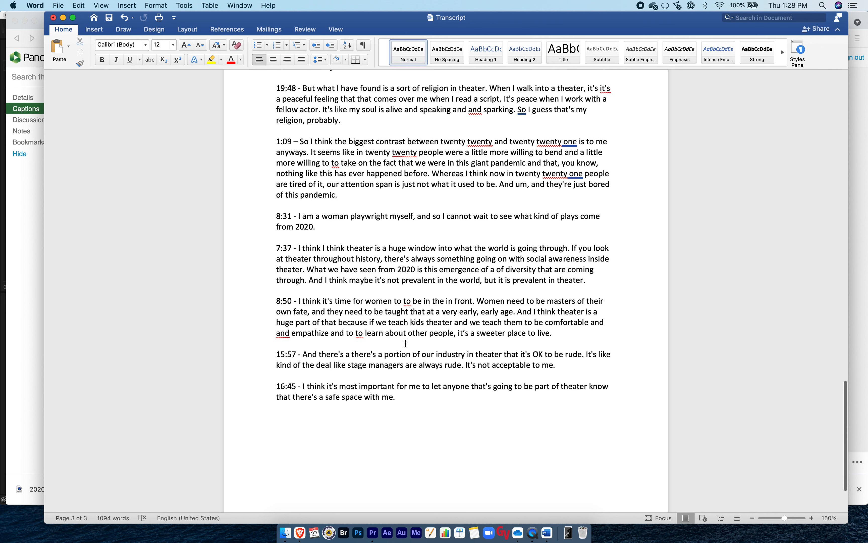
drag(382, 304, 441, 330)
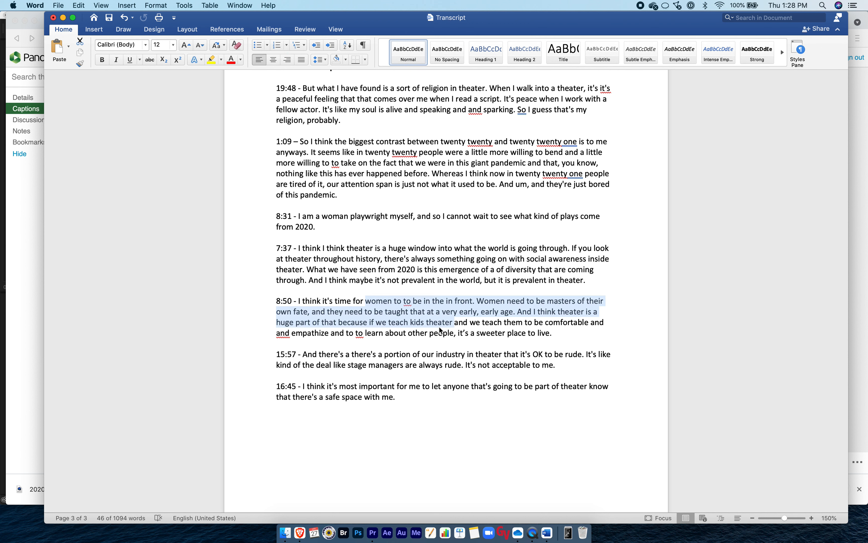
click(440, 328)
scroll(359, 376, down, 2)
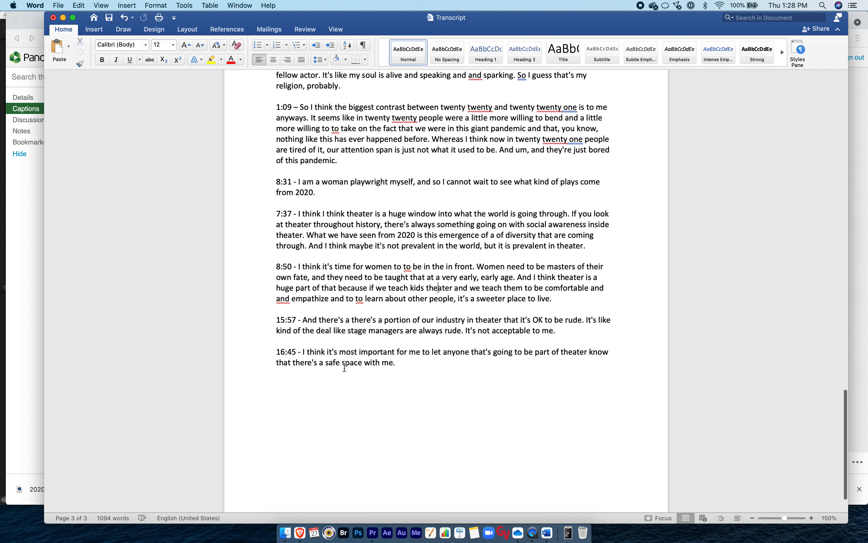
triple_click(339, 354)
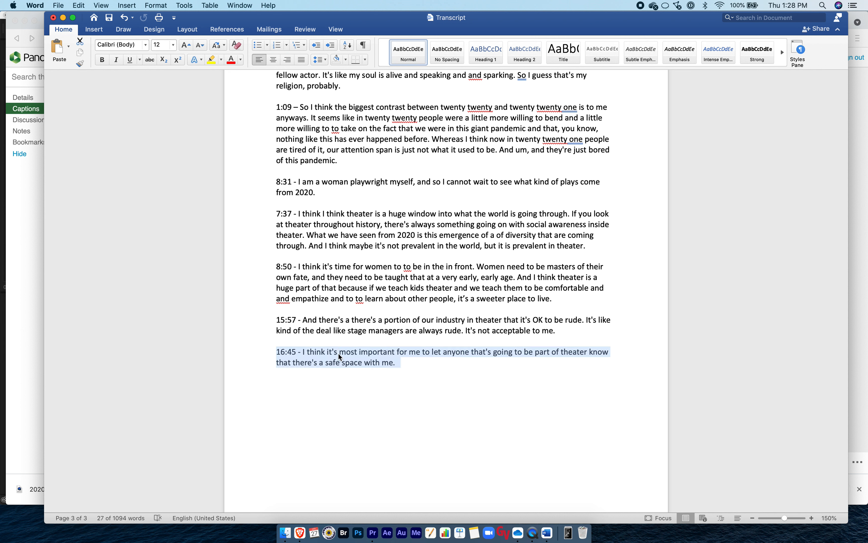
click(340, 354)
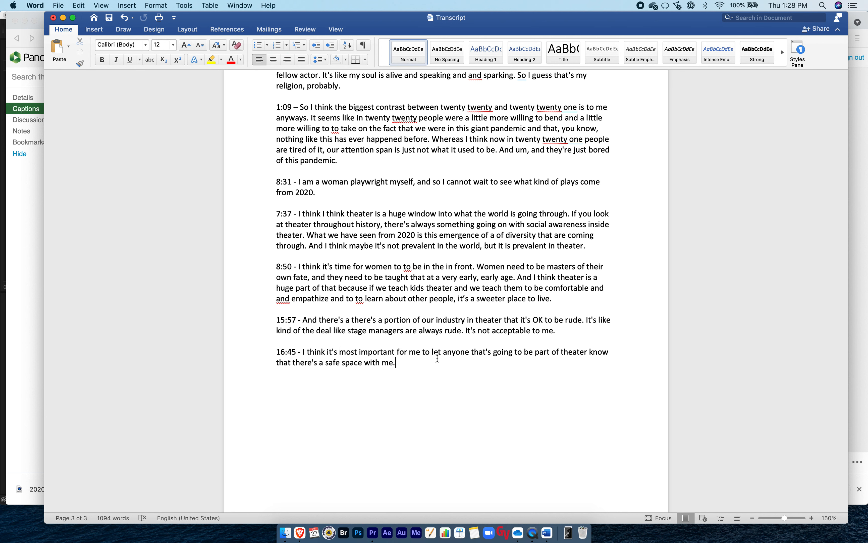
Review the full Edited Transcript from 19:48 to 16:45 against the highlighted source quotes on the earlier pages.
scroll(433, 360, up, 2)
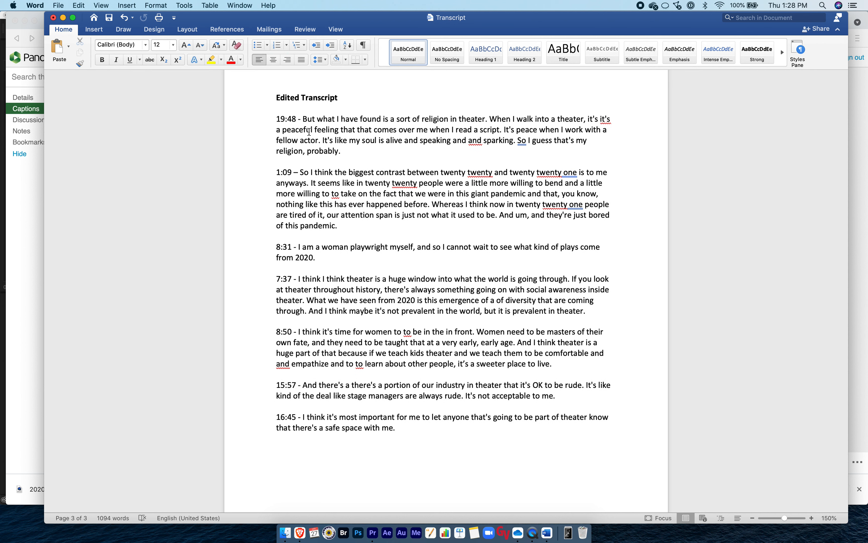
drag(276, 119, 414, 428)
click(415, 430)
scroll(323, 188, up, 15)
scroll(323, 188, up, 5)
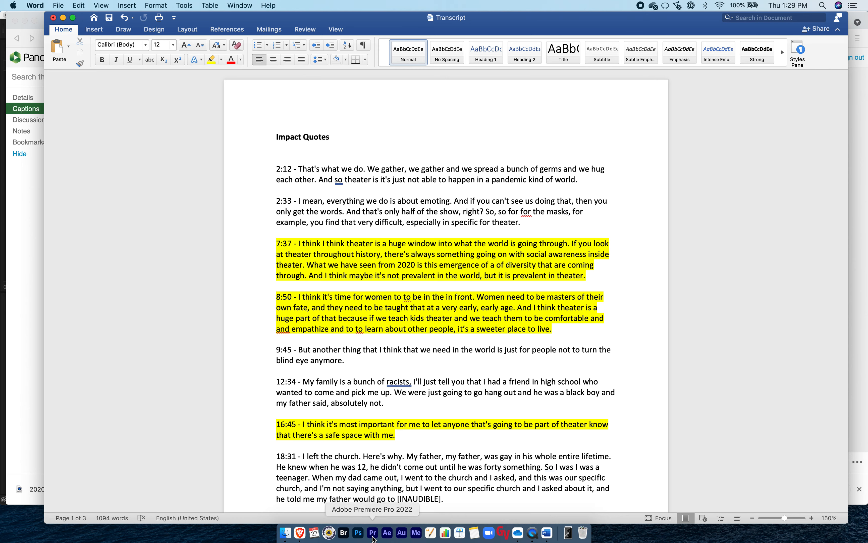
scroll(396, 349, down, 20)
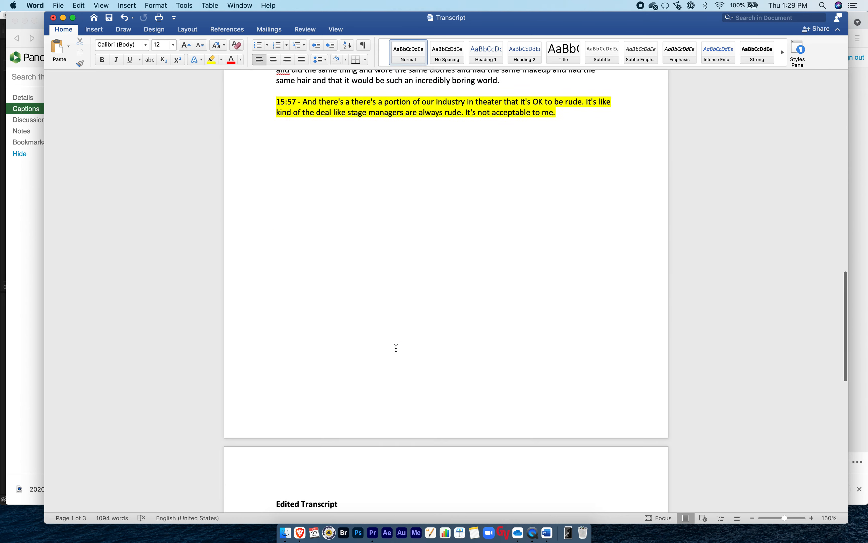
scroll(396, 348, down, 3)
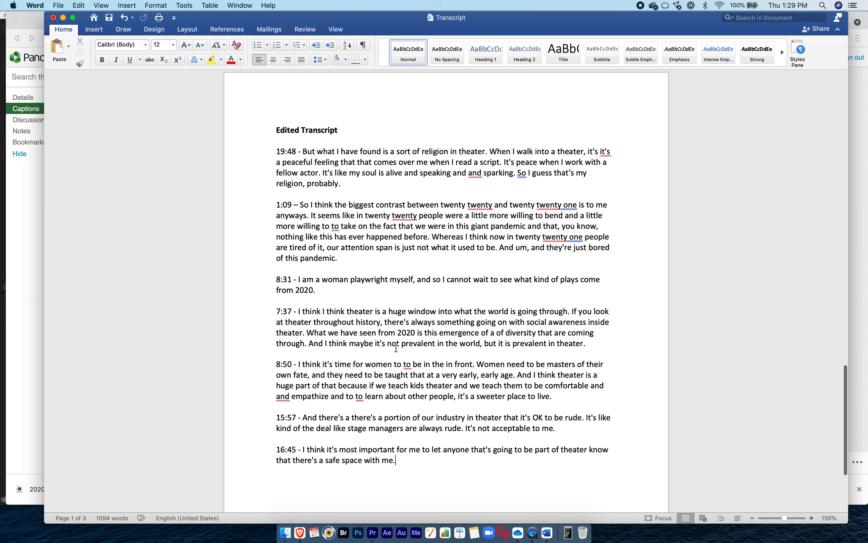
Switch to Premiere Pro, close the Multi Camera Interview 2 sequence and scrub the Multi Camera Interview KC sequence to about 19:21.
click(372, 538)
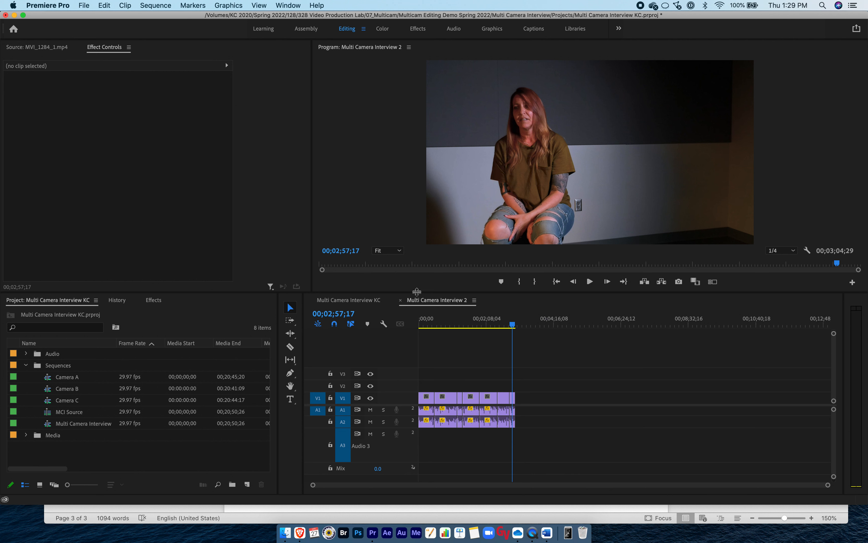
click(401, 300)
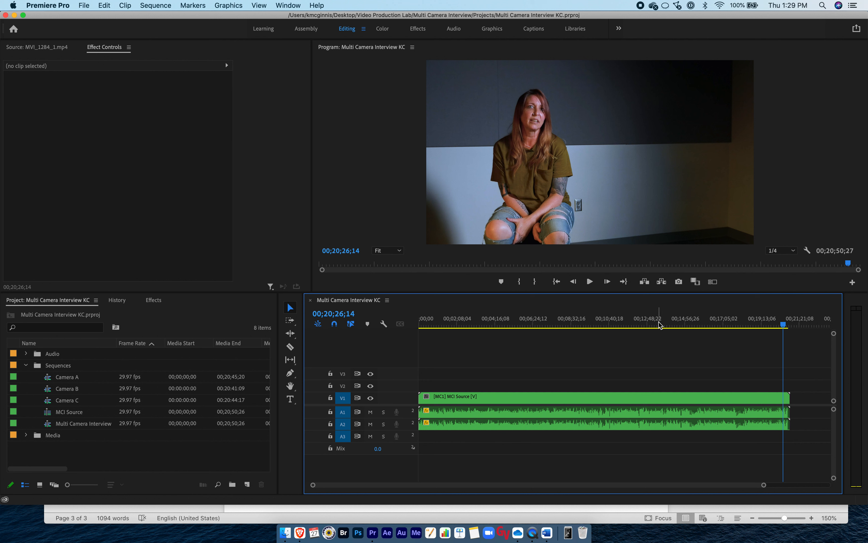
click(606, 325)
drag(606, 325, 765, 322)
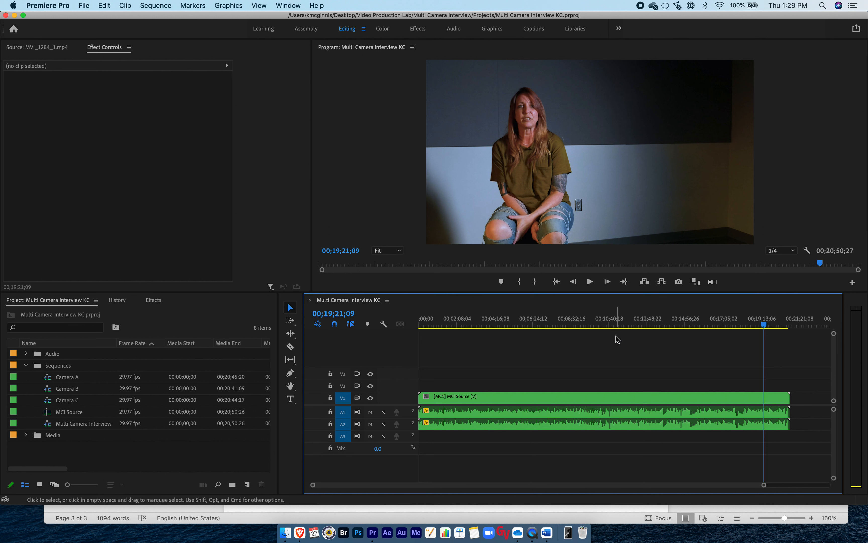
Check the first quote's 19:48 timecode in the Word transcript and move the Premiere Pro playhead to about 19:44.
key(super+Tab)
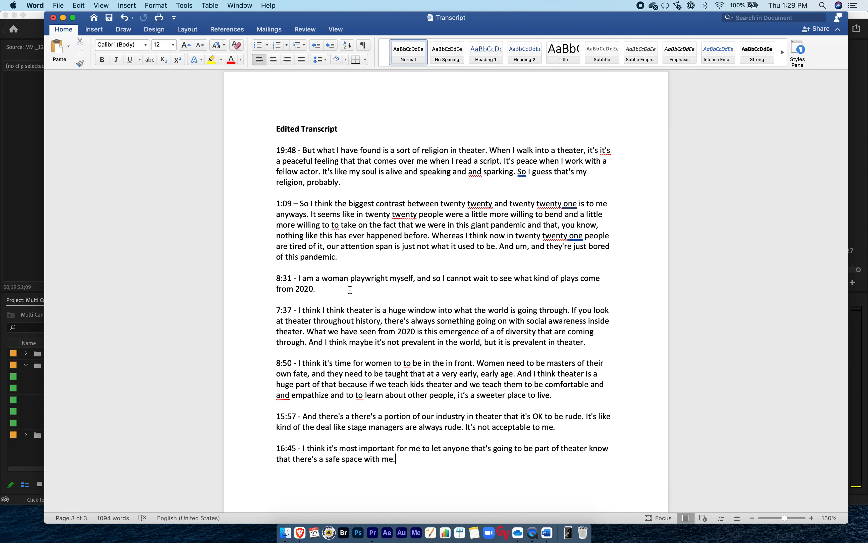
drag(275, 148, 300, 150)
key(super+Tab)
click(768, 325)
key(space)
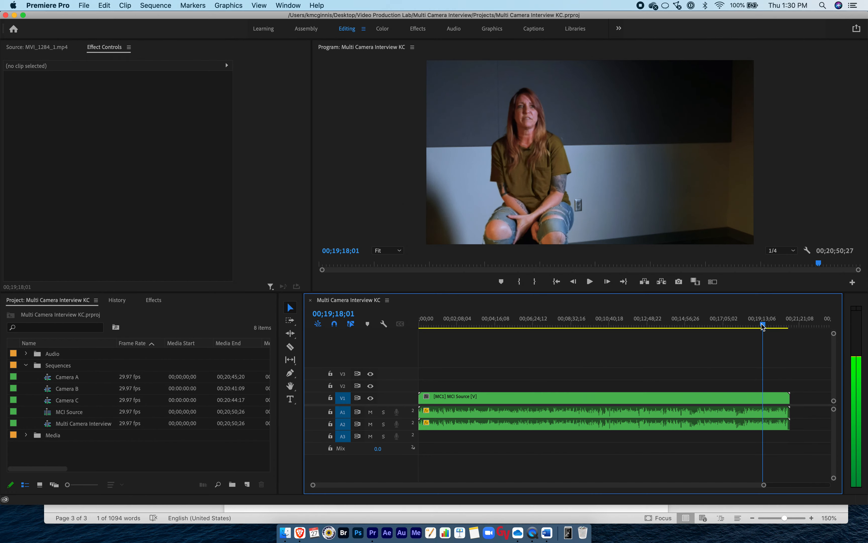
key(space)
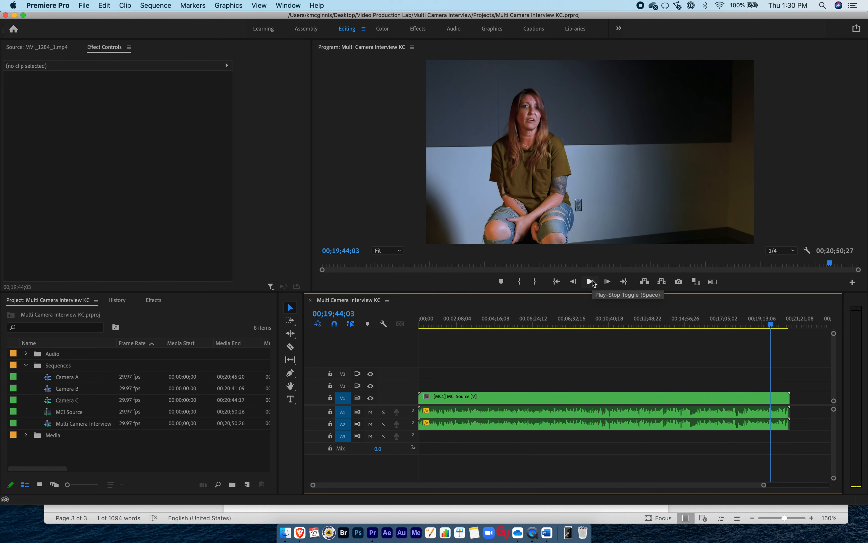
key(super+Tab)
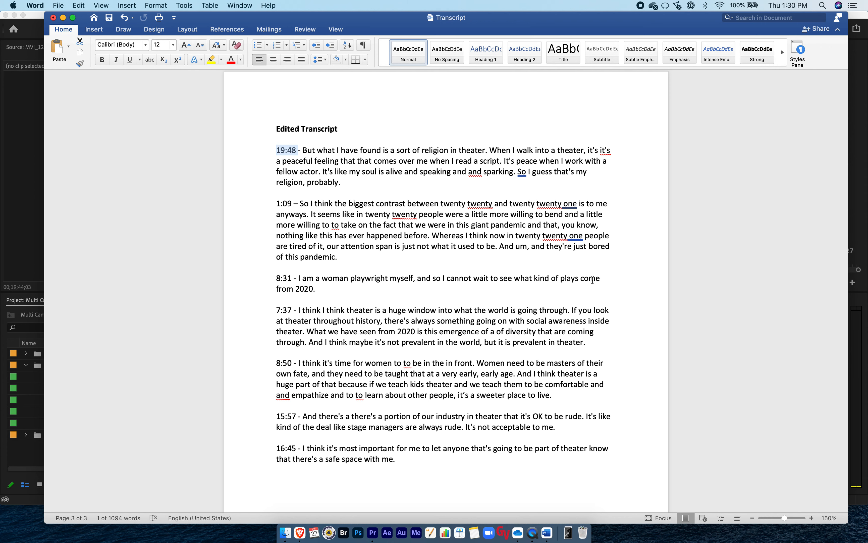
key(super+Tab)
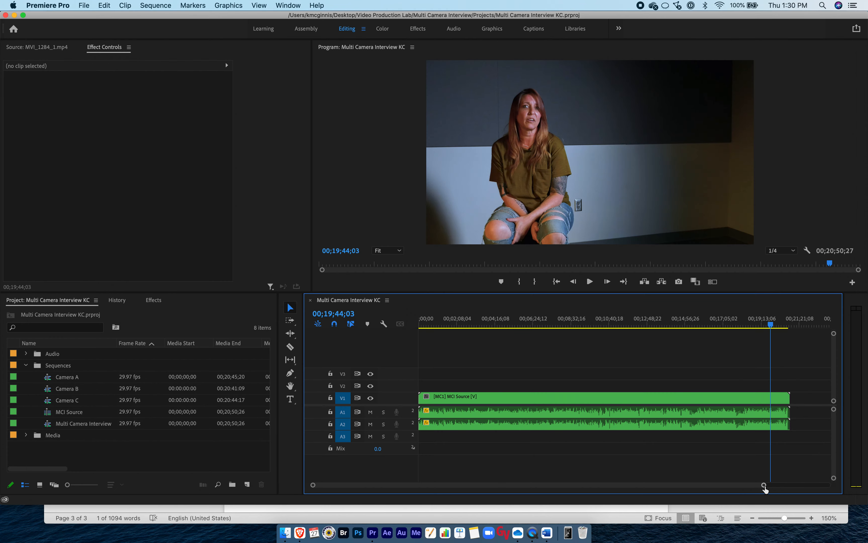
Zoom the timeline in around the playhead, play from 19:44 and place the playhead at 00;19;48;05, where the quote starts.
drag(312, 487, 478, 485)
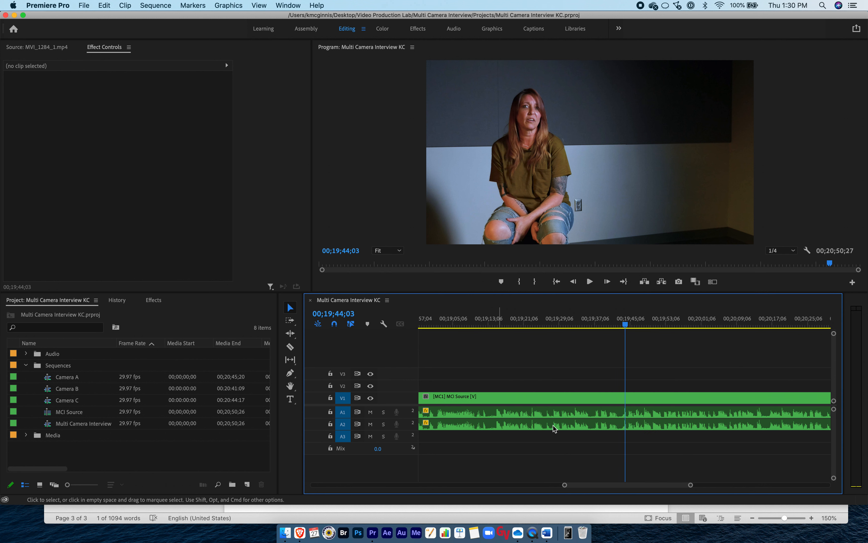
click(626, 326)
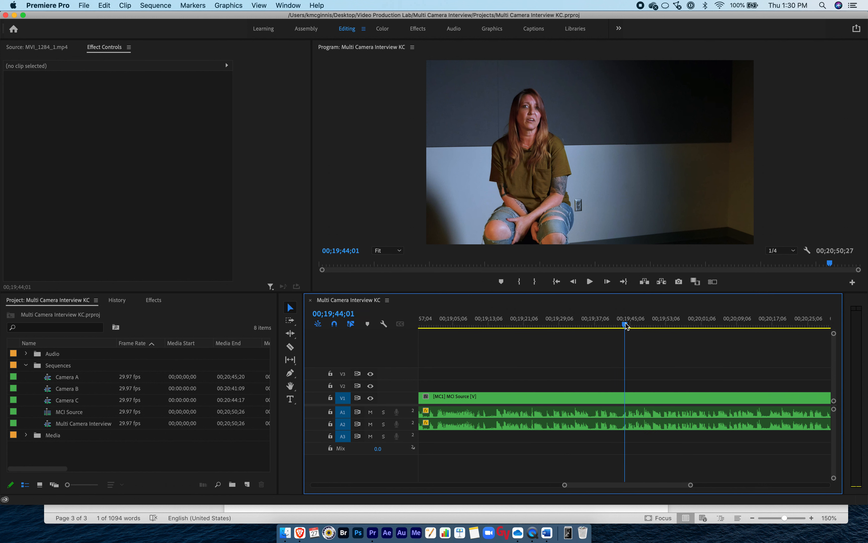
key(XF86AudioRaiseVolume)
key(space)
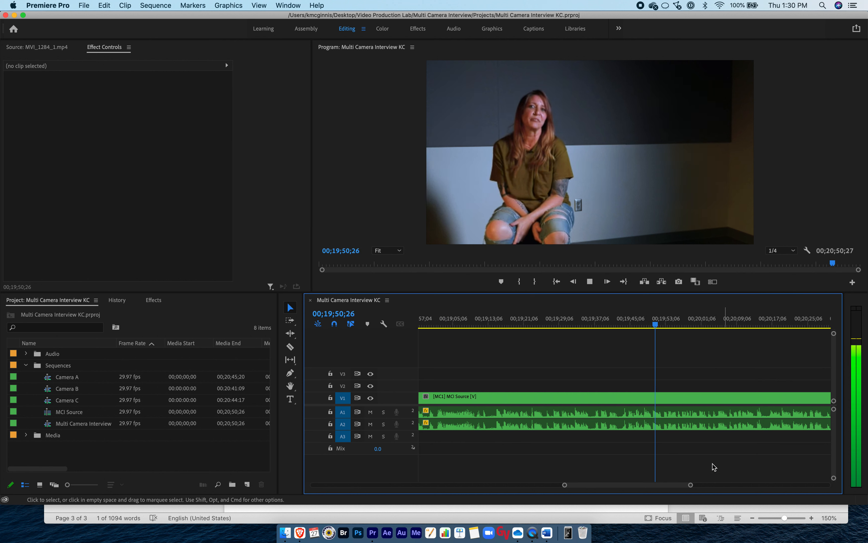
drag(690, 485, 668, 486)
click(564, 326)
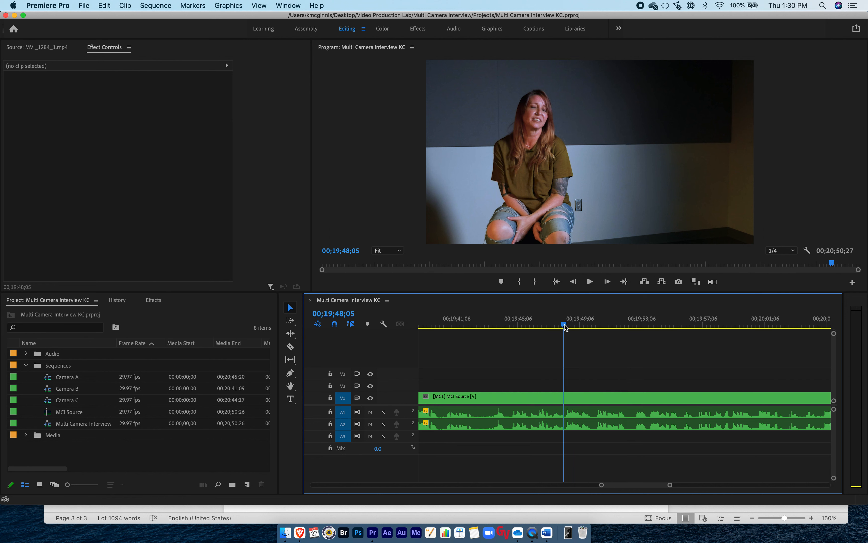
Play from 00;19;48;05, check the opening words of the 19:48 quote in the Word transcript and return to Premiere Pro.
key(space)
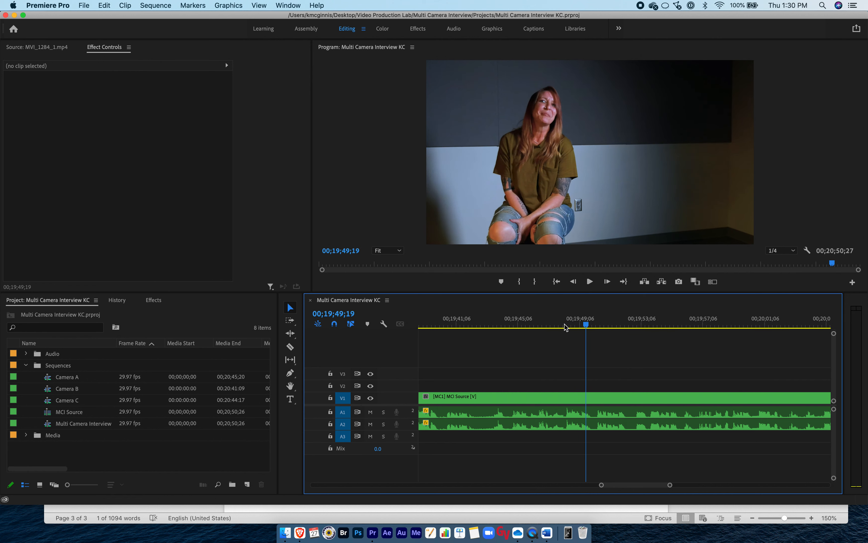
click(564, 325)
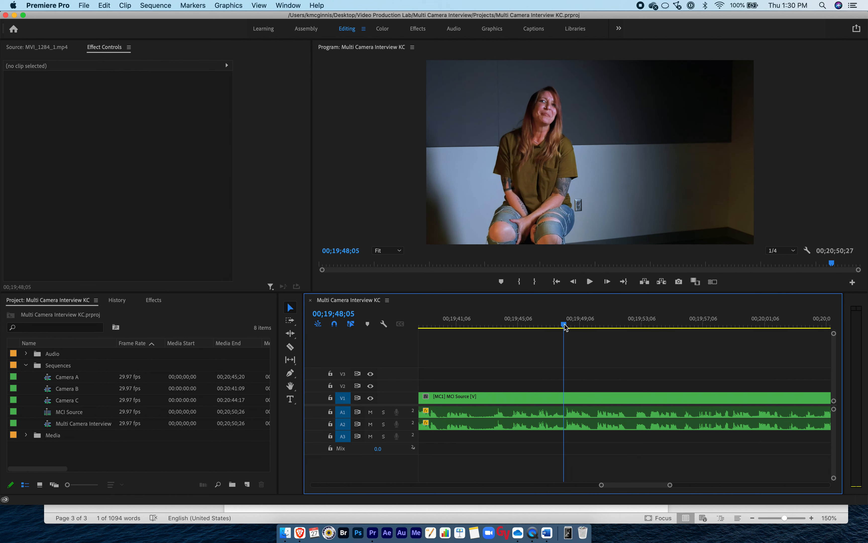
key(super+Tab)
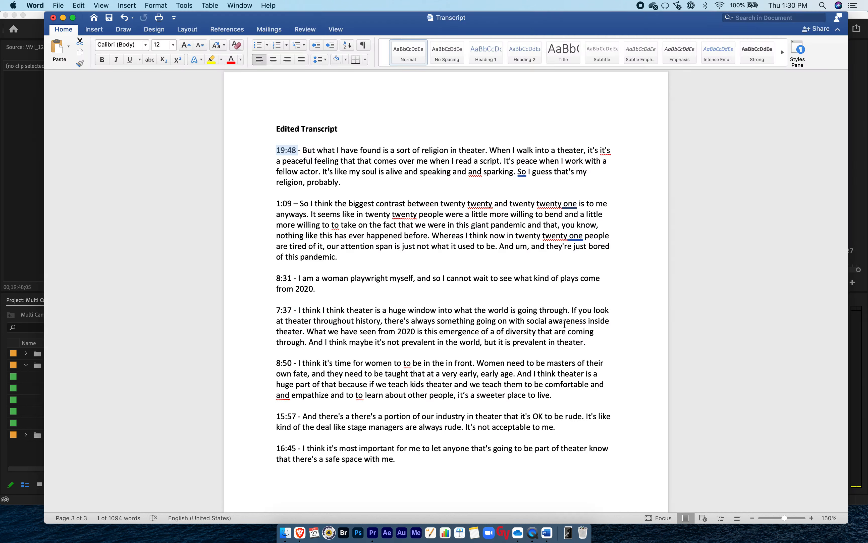
click(306, 150)
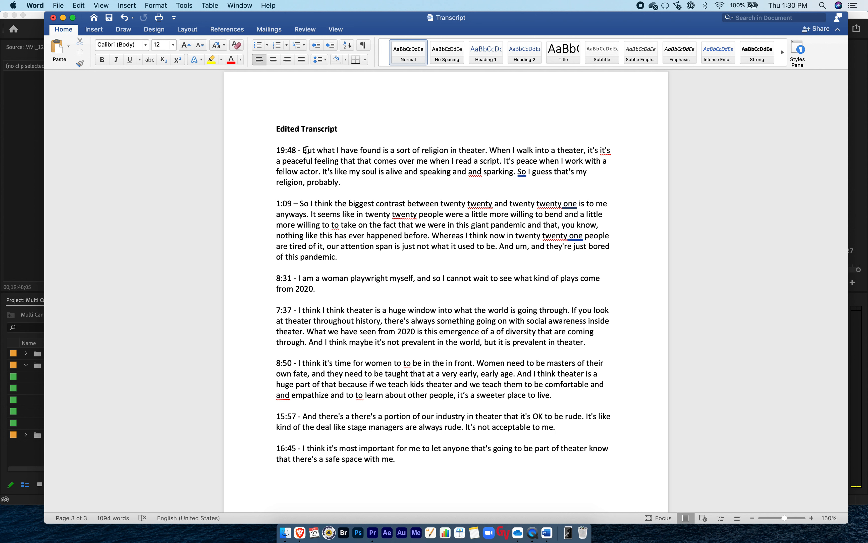
key(super+Tab)
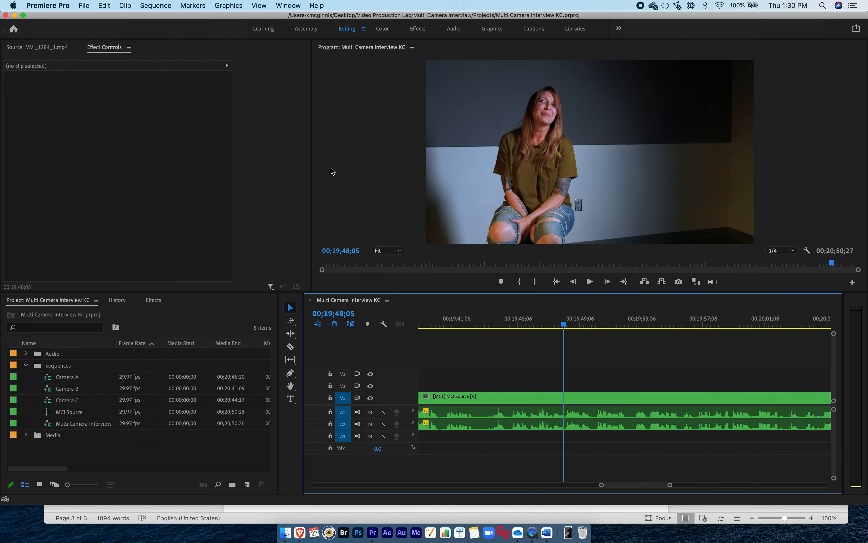
Fine-tune the playhead to 00;19;48;21 at the first word of the quote and split the MCI Source clip there.
drag(564, 325, 565, 326)
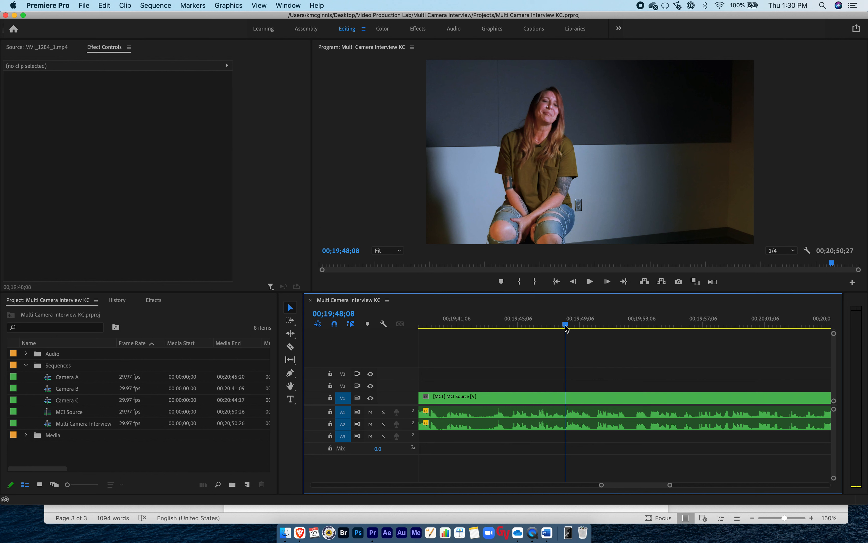
key(space)
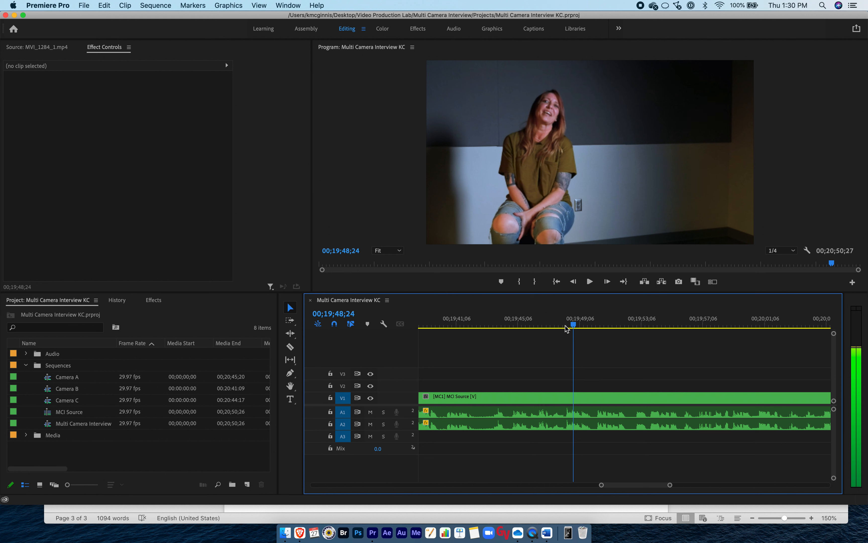
key(Left)
key(Left)
key(Left)
key(Left)
key(Left)
key(Left)
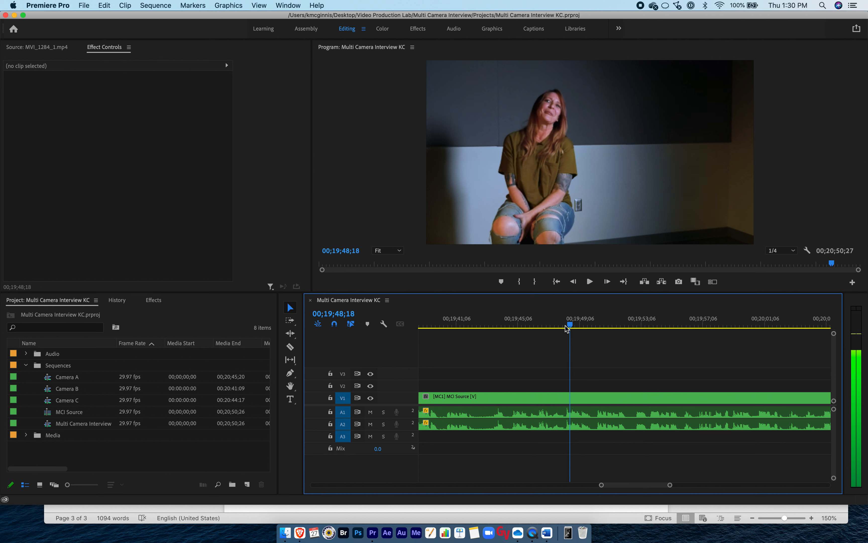
key(Right)
key(Right)
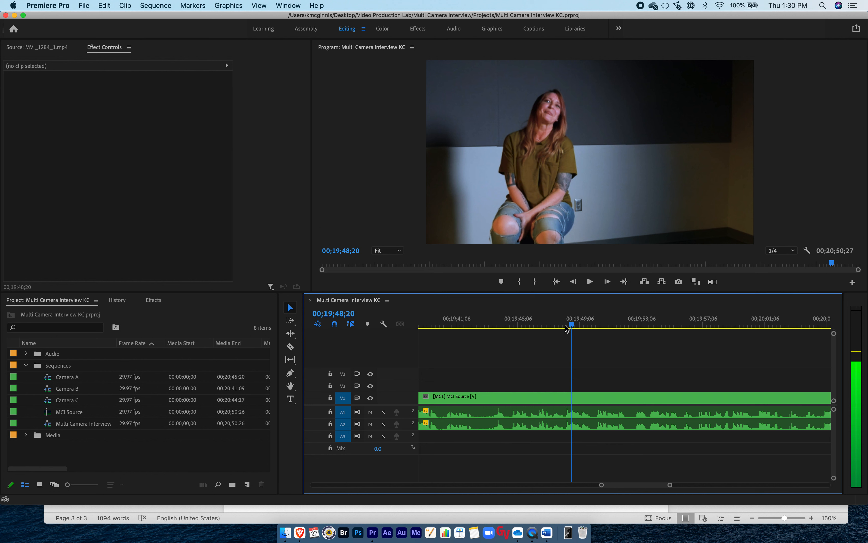
key(space)
key(space)
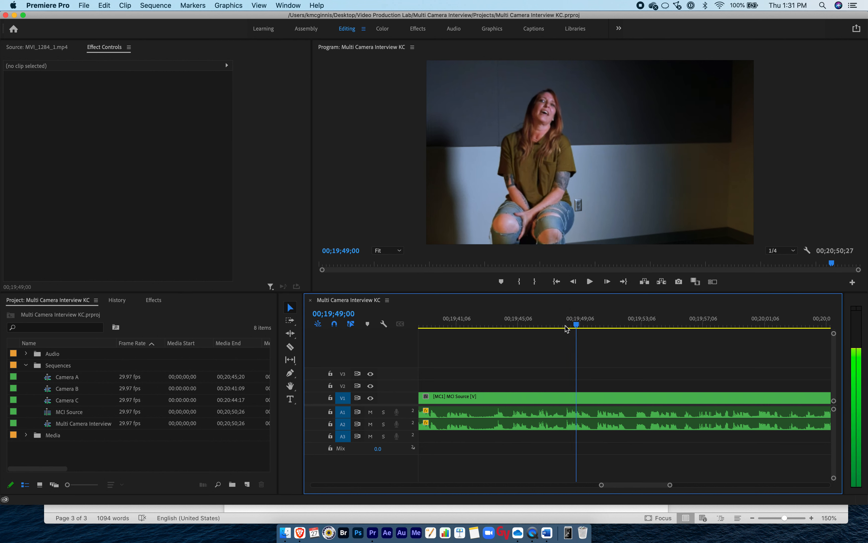
key(Right)
key(Right)
key(Right)
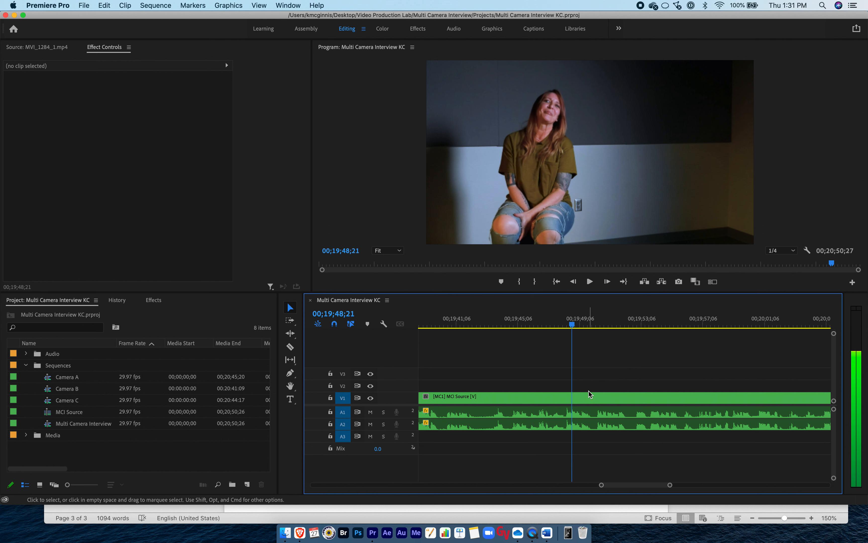
click(289, 345)
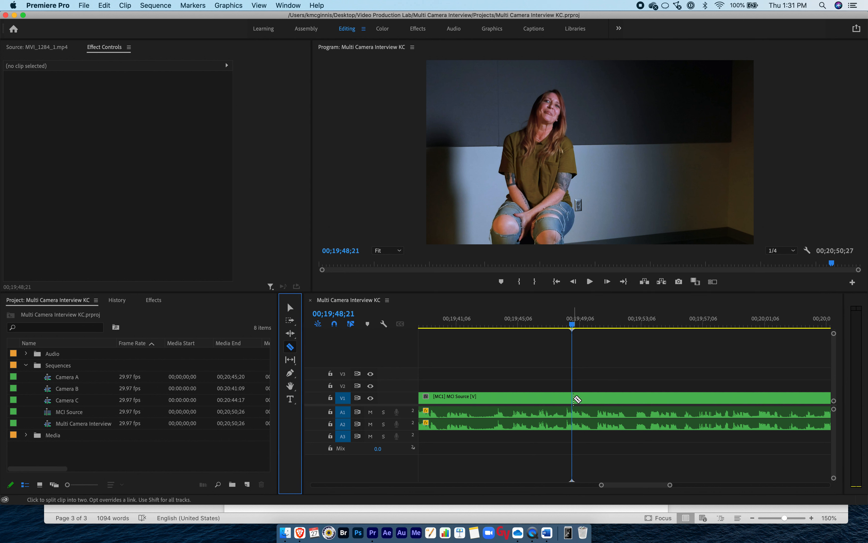
click(572, 398)
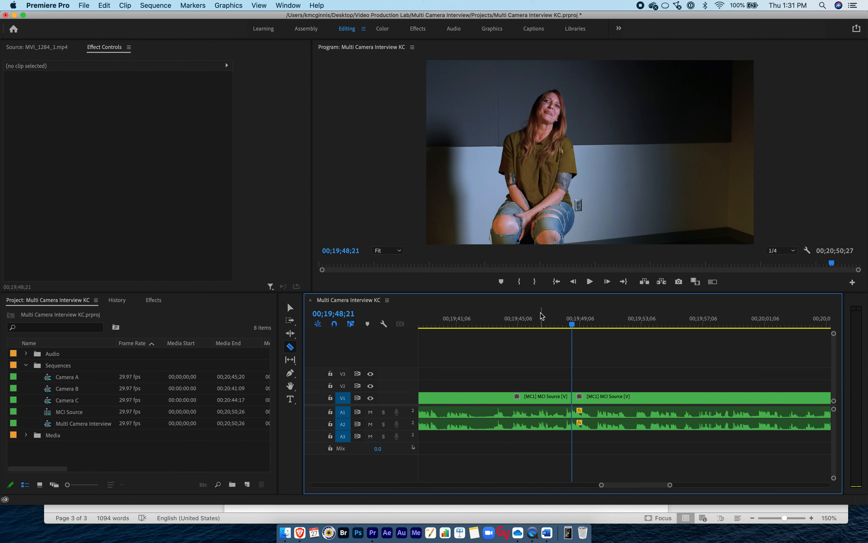
Play the first quote to its end, position the playhead at 00;20;19;10 before the next sound and split the clip there.
click(589, 282)
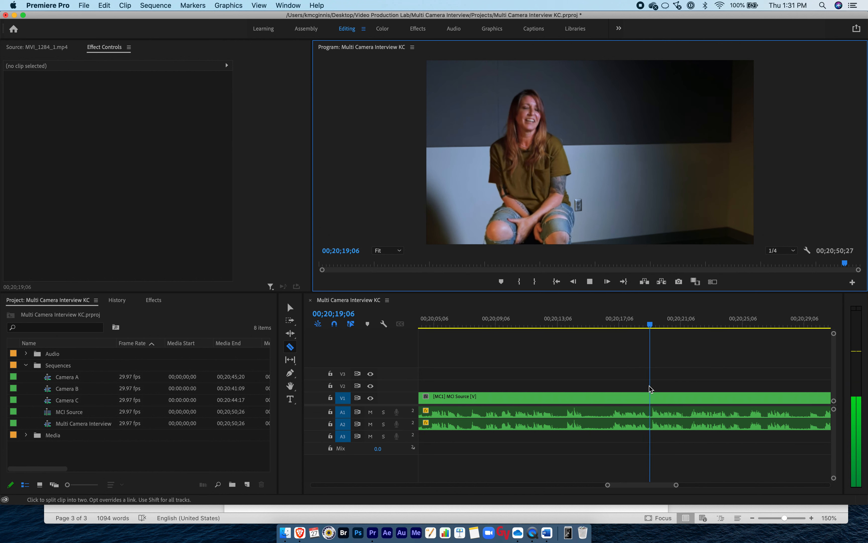
key(space)
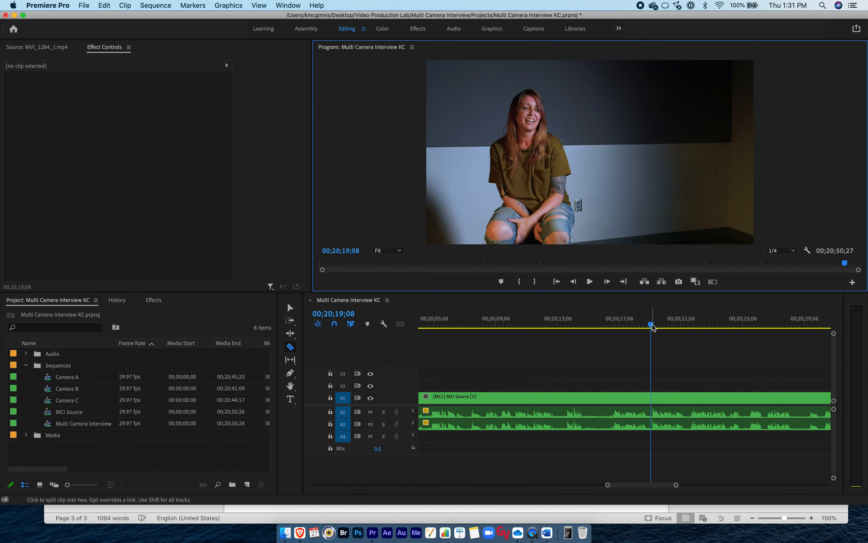
mouse_move(651, 325)
mouse_down()
mouse_move(643, 324)
mouse_move(650, 325)
mouse_up()
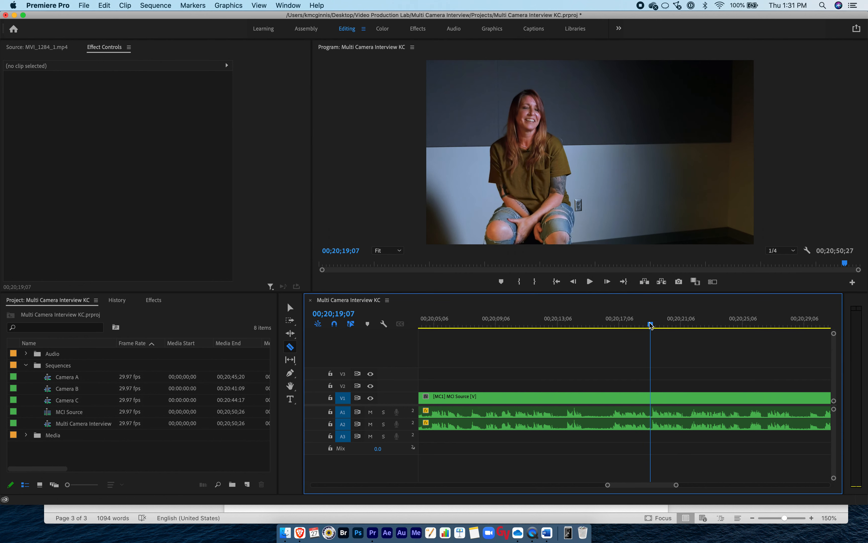
key(super+Tab)
key(super+Tab)
drag(651, 324, 652, 324)
drag(677, 486, 656, 487)
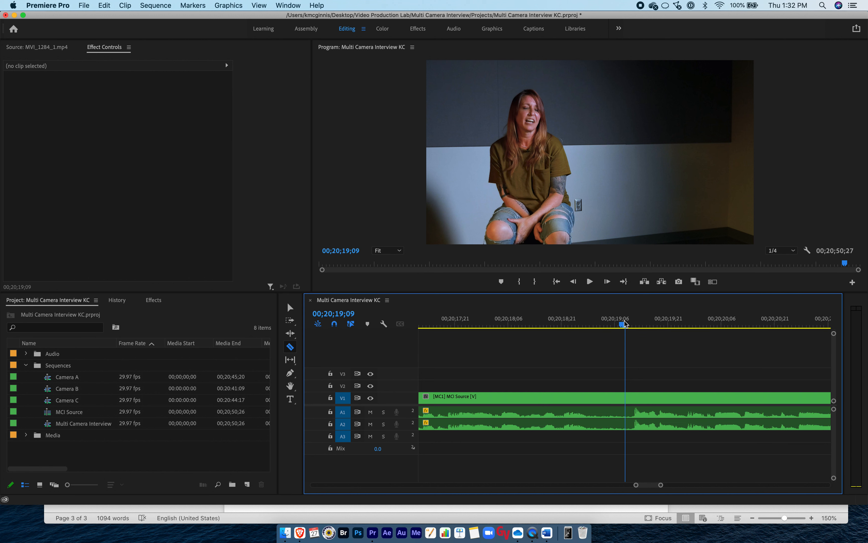
click(632, 326)
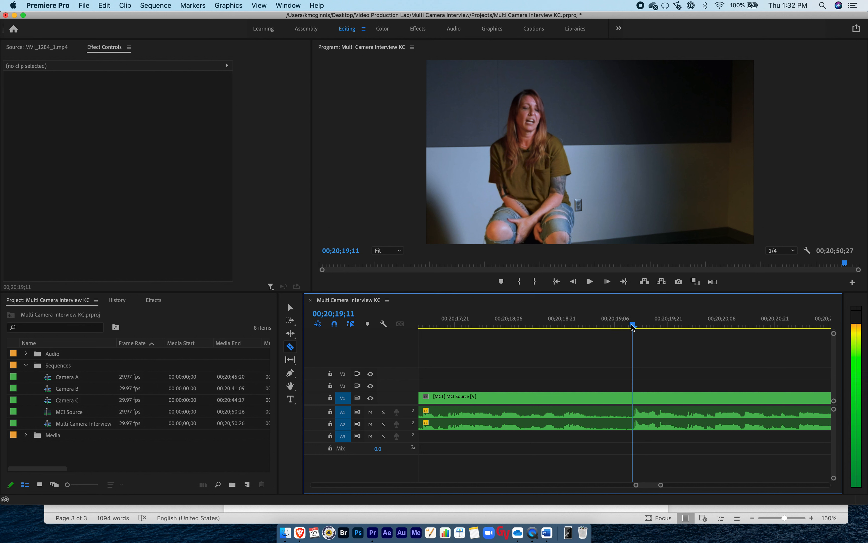
drag(632, 327, 629, 327)
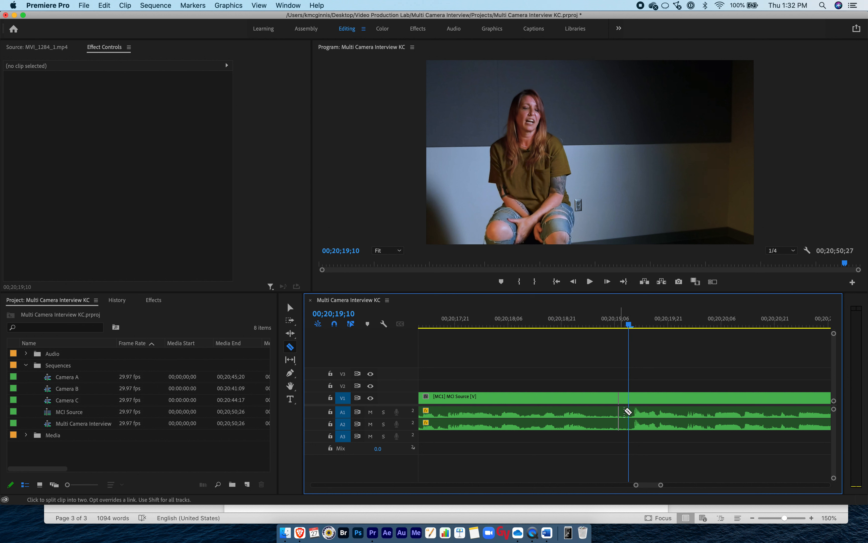
click(628, 411)
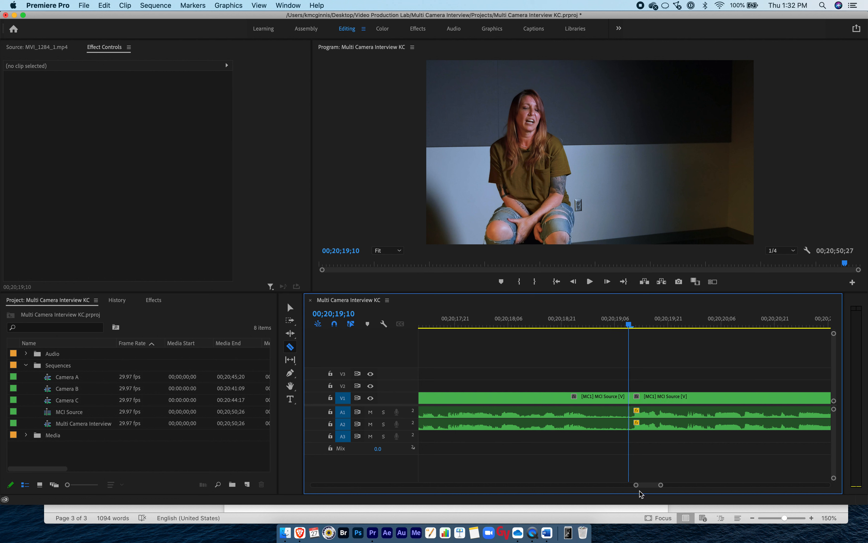
Select the isolated 19:48 quote segment between the two cuts and change its label colour to Violet.
drag(636, 484, 571, 486)
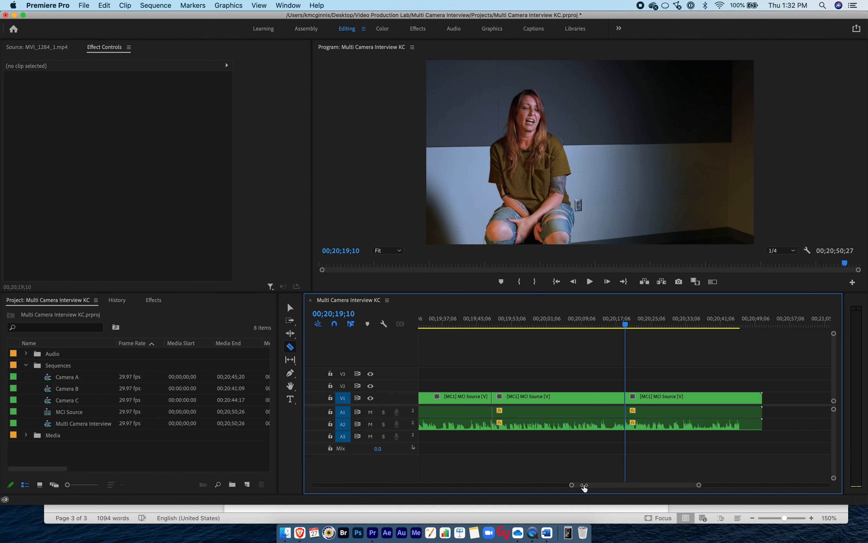
scroll(582, 443, left, 2)
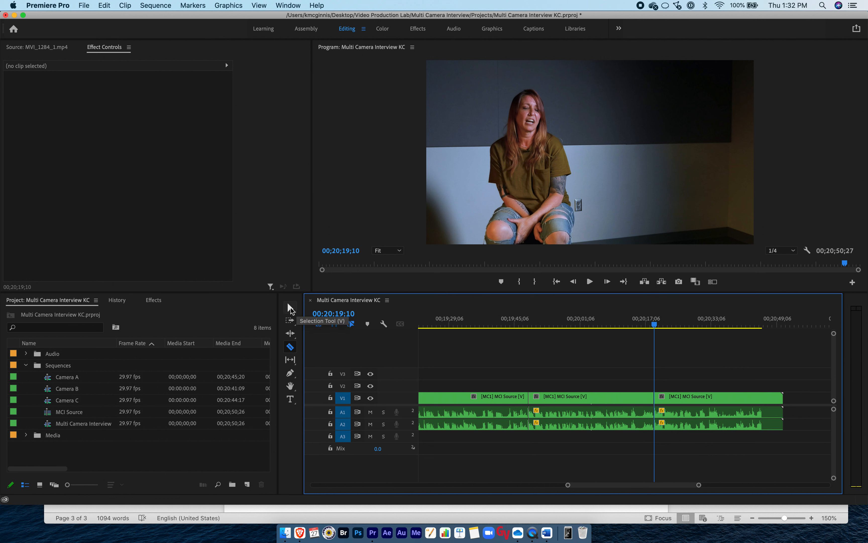
click(291, 308)
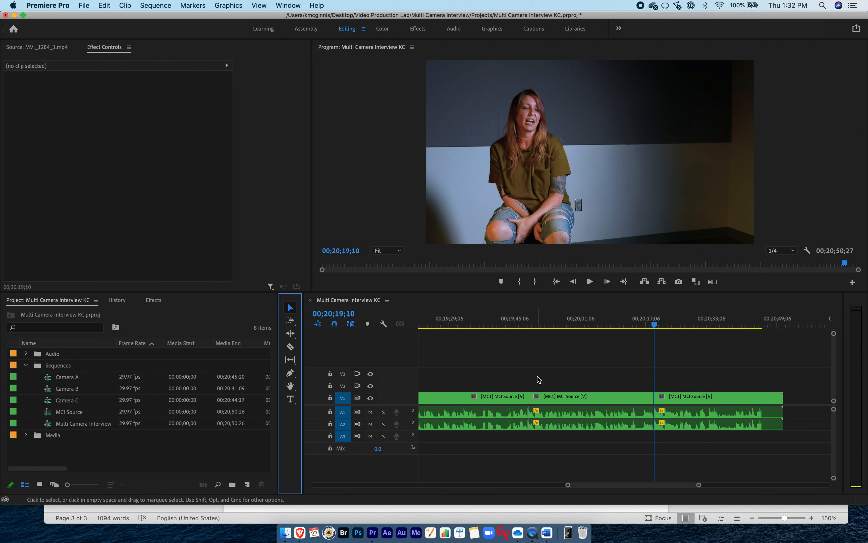
click(568, 399)
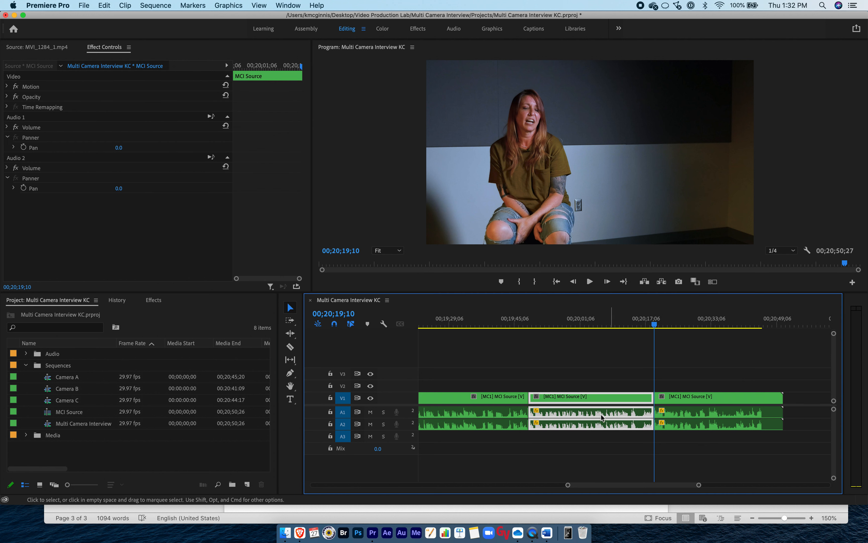
key(backslash)
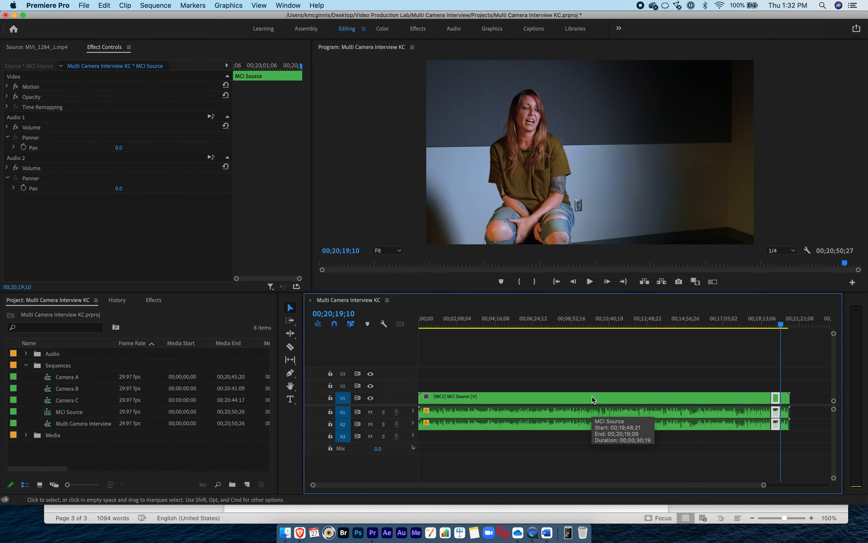
key(backslash)
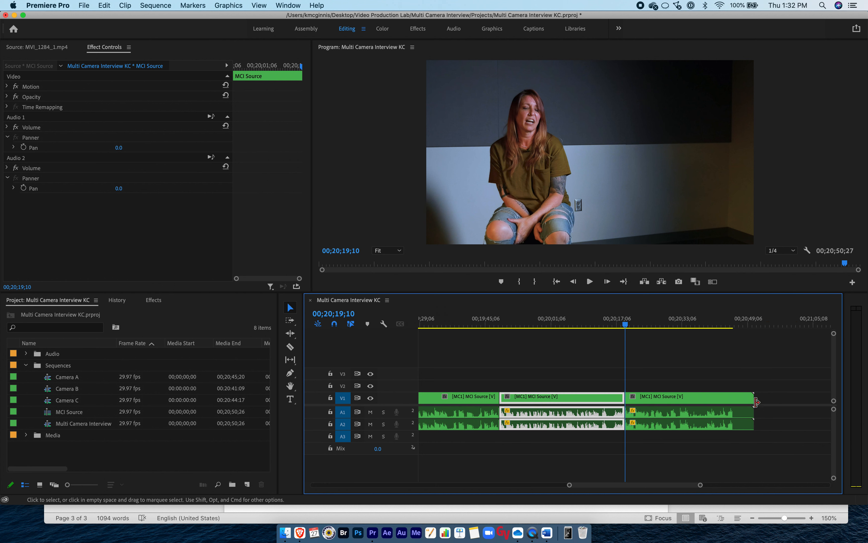
right_click(582, 401)
mouse_move(613, 288)
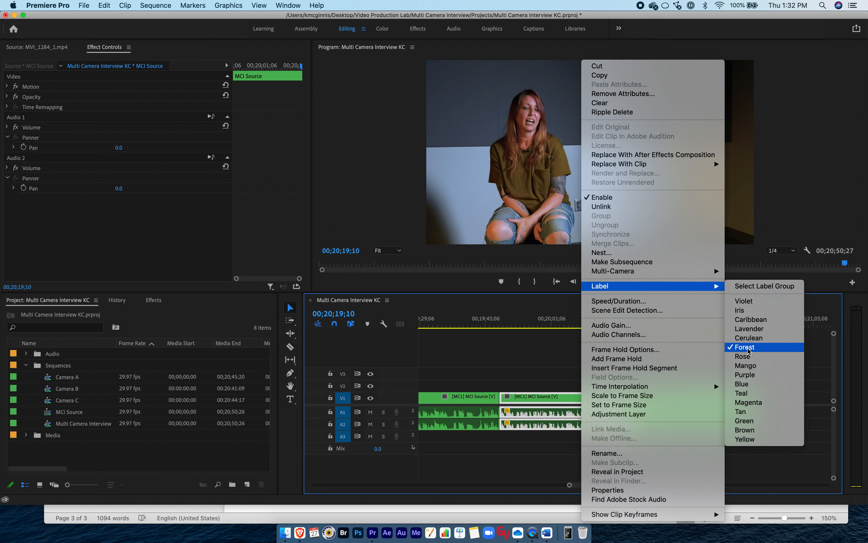
click(749, 301)
click(570, 366)
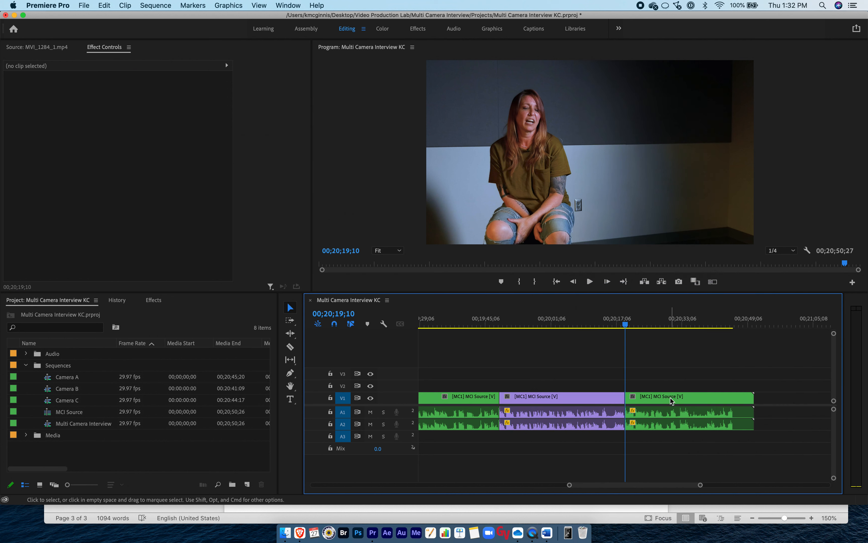
click(466, 399)
click(586, 372)
Highlight the 1:09 quote in the Word transcript, return to Premiere Pro and move the playhead to about 00;01;11;23.
key(backslash)
key(super+Tab)
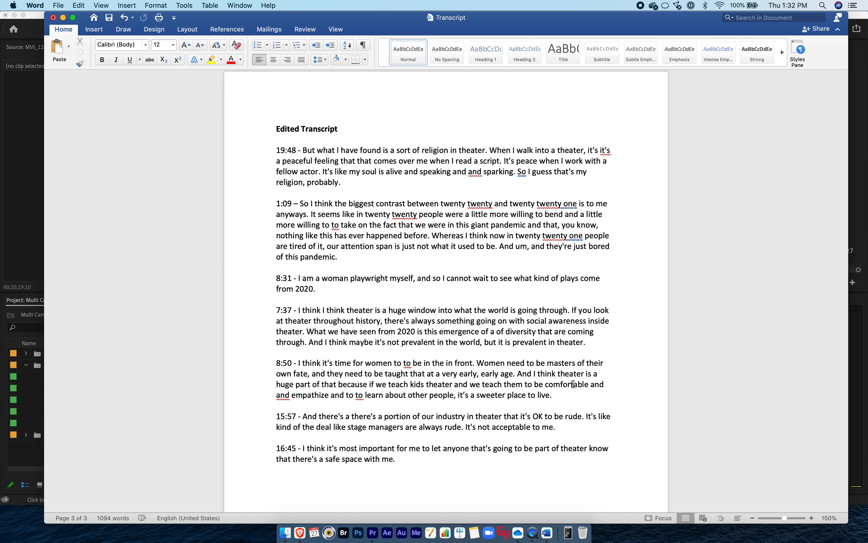
drag(274, 203, 343, 255)
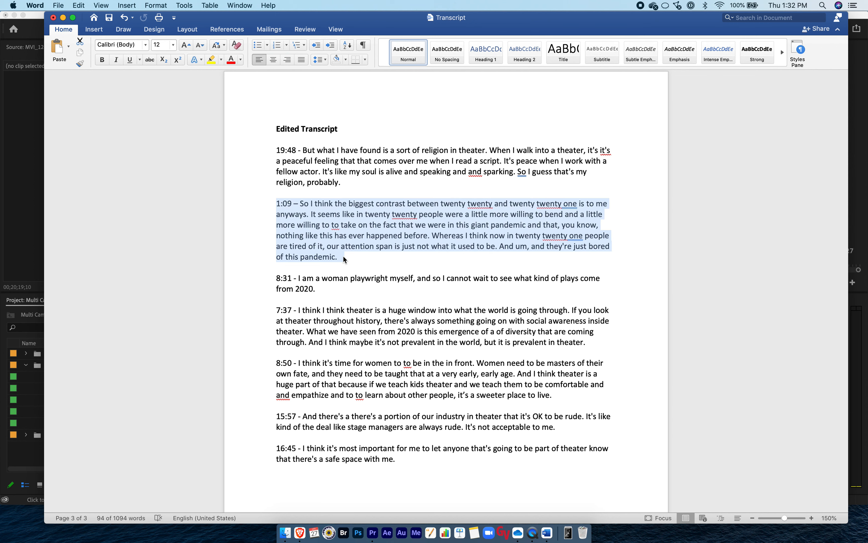
key(super+Tab)
drag(473, 321, 440, 321)
drag(764, 485, 595, 488)
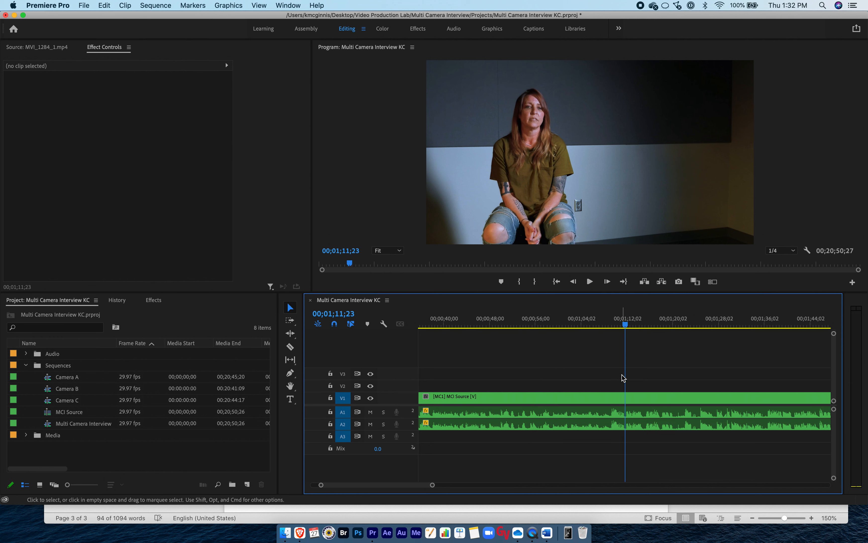
Play from about 1:09 to find where the second quote starts, then split the clip at 00;01;09;06.
drag(626, 327, 610, 328)
key(space)
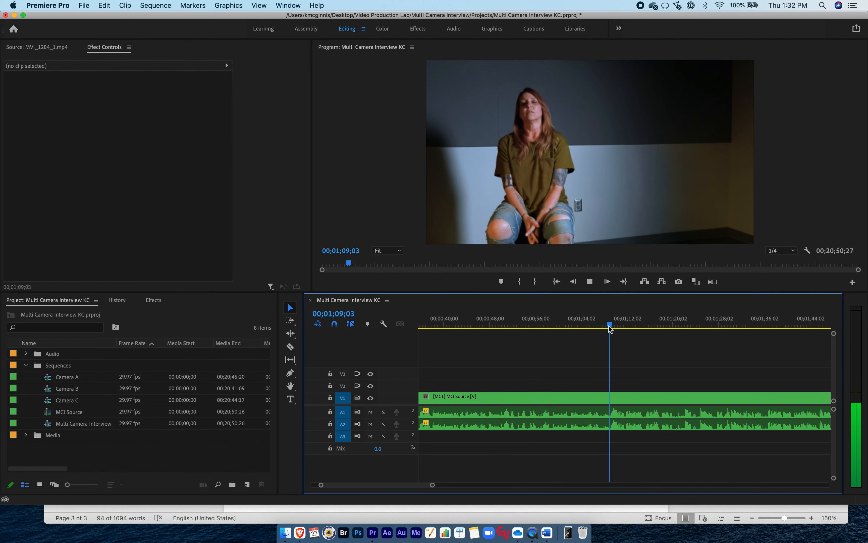
click(609, 326)
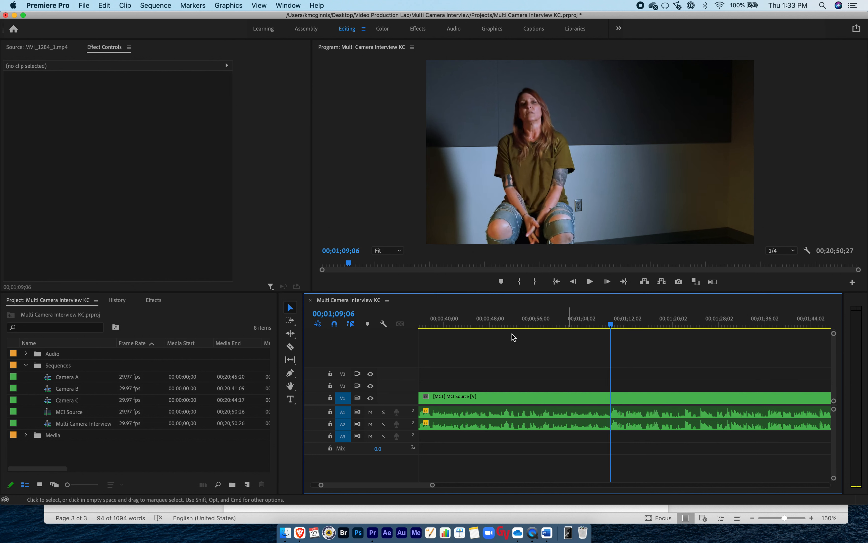
key(c)
click(610, 397)
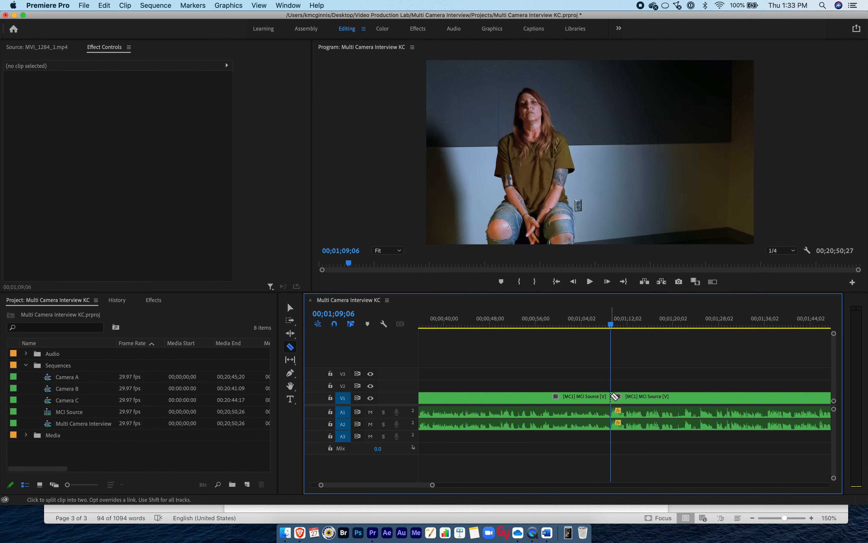
Check the 1:09 quote's wording in the Word transcript, return to Premiere Pro and play from about 00;02;10 to look for the quote's end.
scroll(652, 422, right, 3)
scroll(652, 422, right, 1)
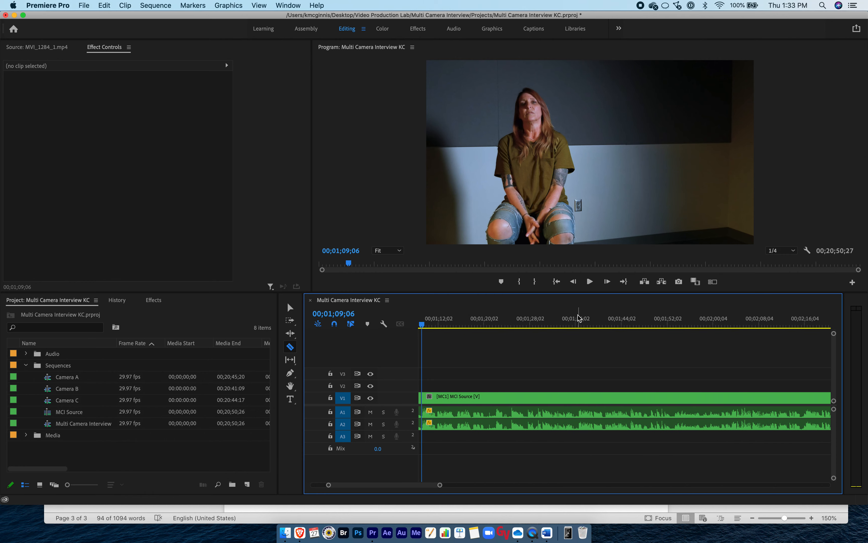
drag(575, 322, 617, 322)
key(super+Tab)
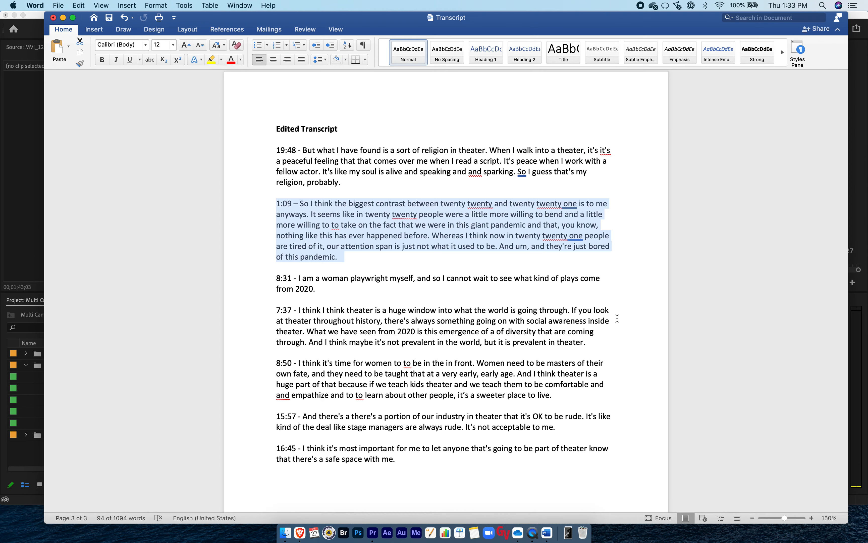
key(super+Tab)
scroll(638, 349, right, 1)
click(634, 325)
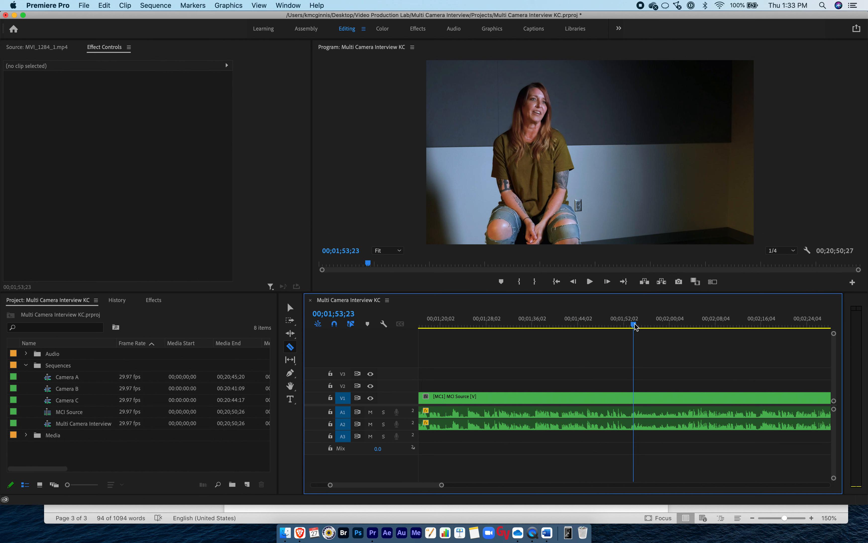
click(727, 325)
key(space)
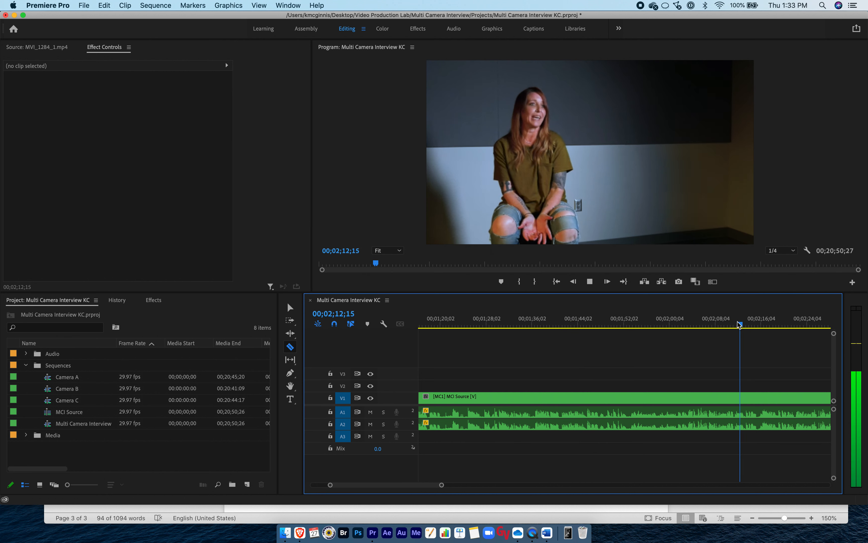
Play from about 00;01;52 to find the end of the 1:09 quote, then split the clip at 00;01;53;02.
click(624, 325)
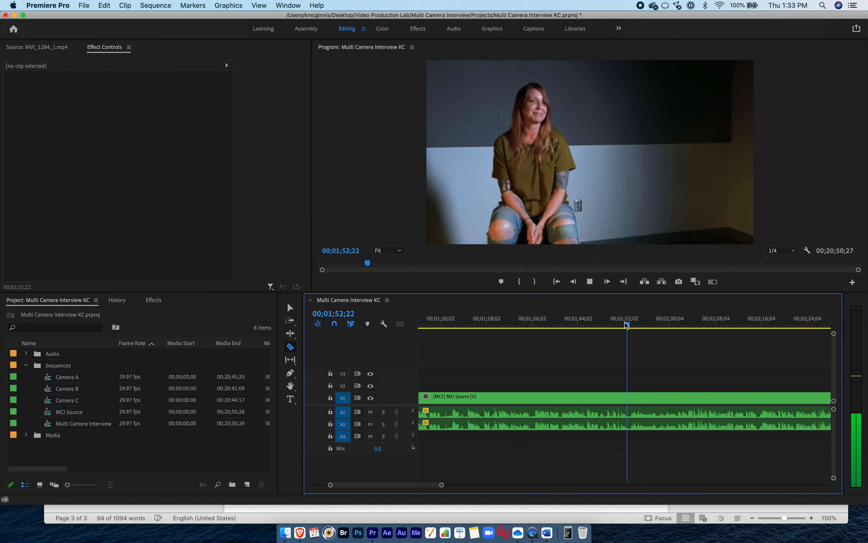
key(space)
drag(625, 322, 626, 323)
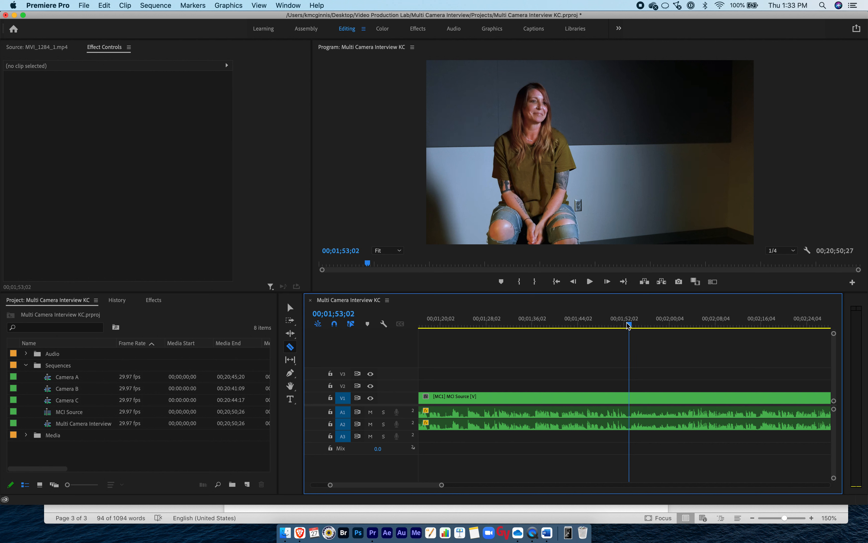
click(629, 398)
Select the isolated 1:09 quote segment and change its label colour to Violet, then deselect it with the whole sequence in view.
key(v)
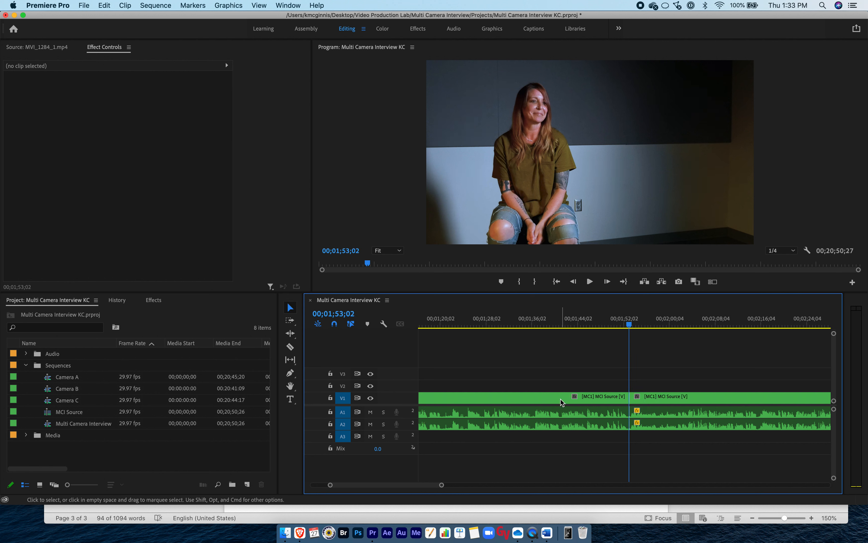
click(555, 399)
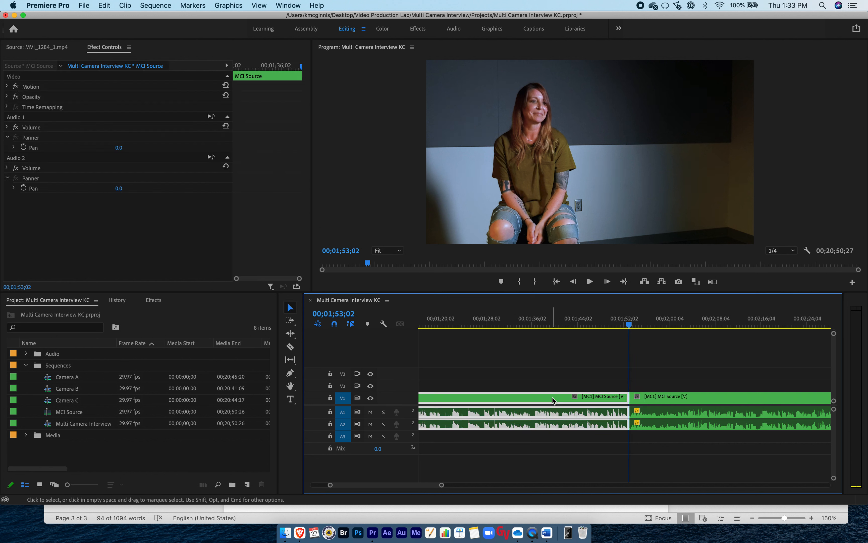
right_click(502, 398)
mouse_move(560, 286)
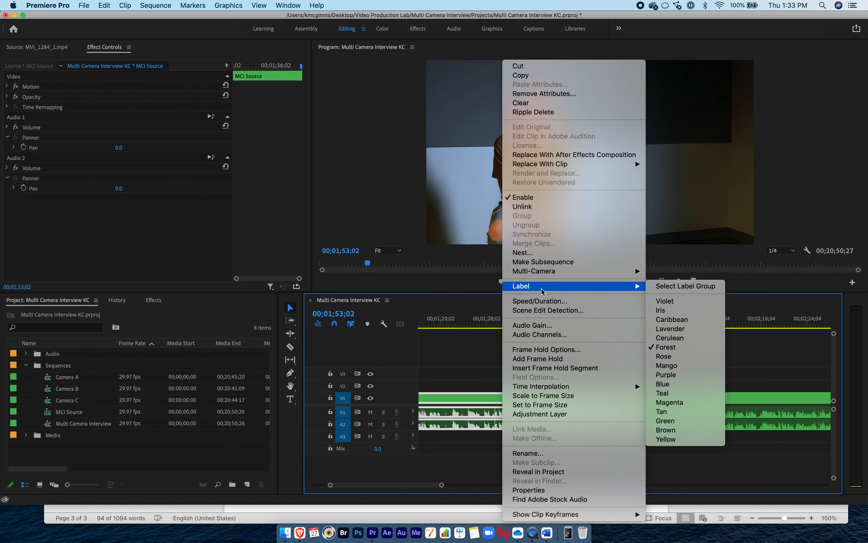
click(671, 302)
key(backslash)
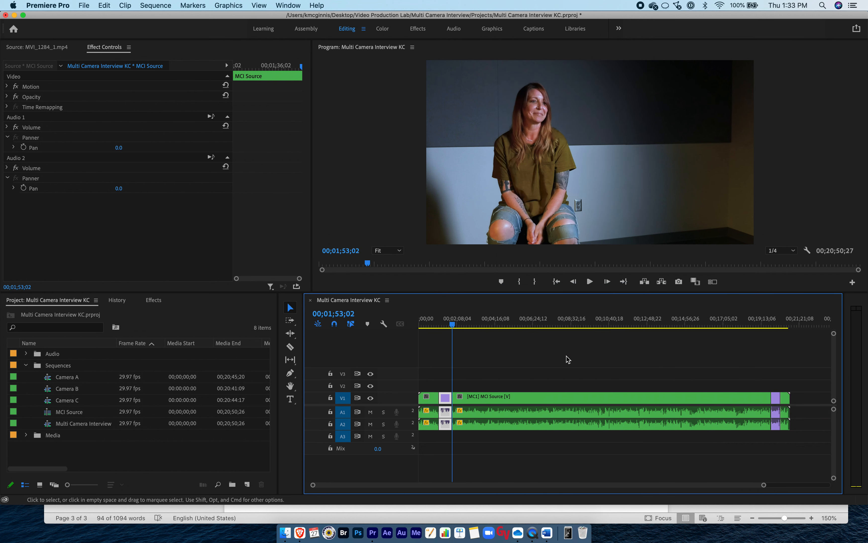
click(564, 376)
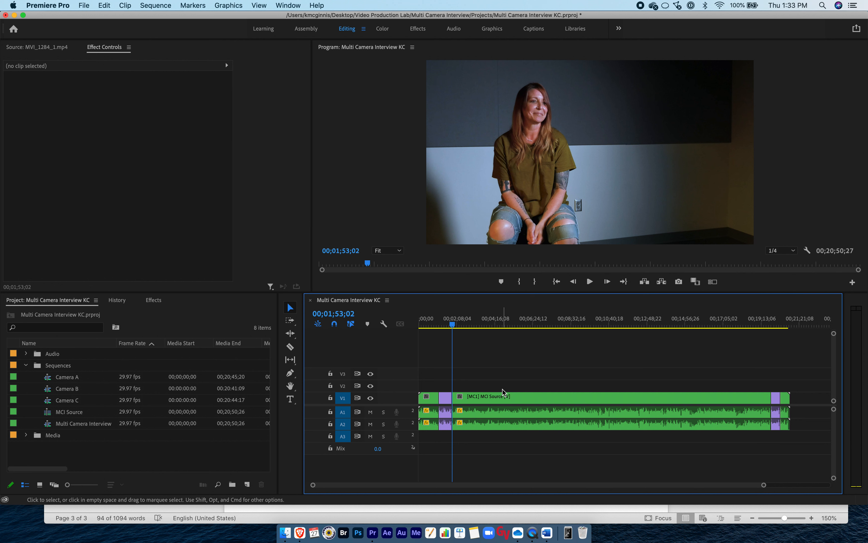
Delete the unused opening segment before the 1:09 quote, leaving its gap, and check the Word transcript before returning to Premiere Pro.
click(431, 396)
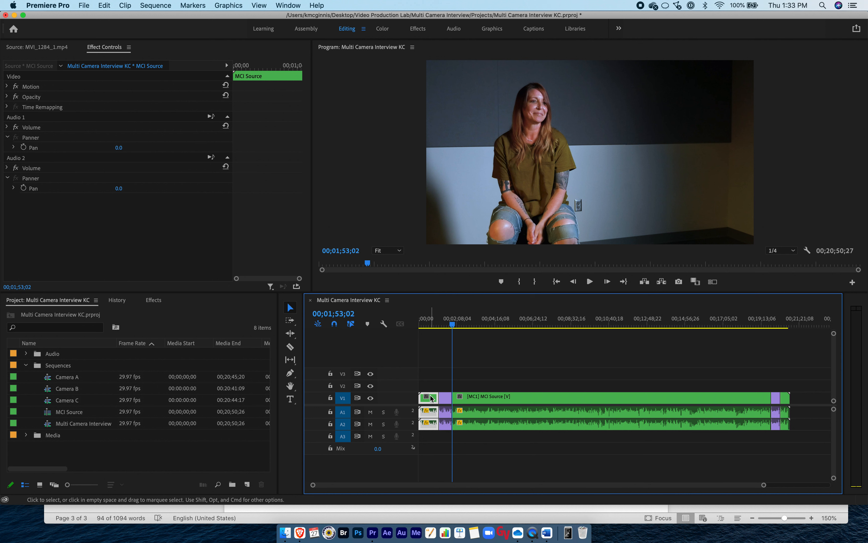
key(Delete)
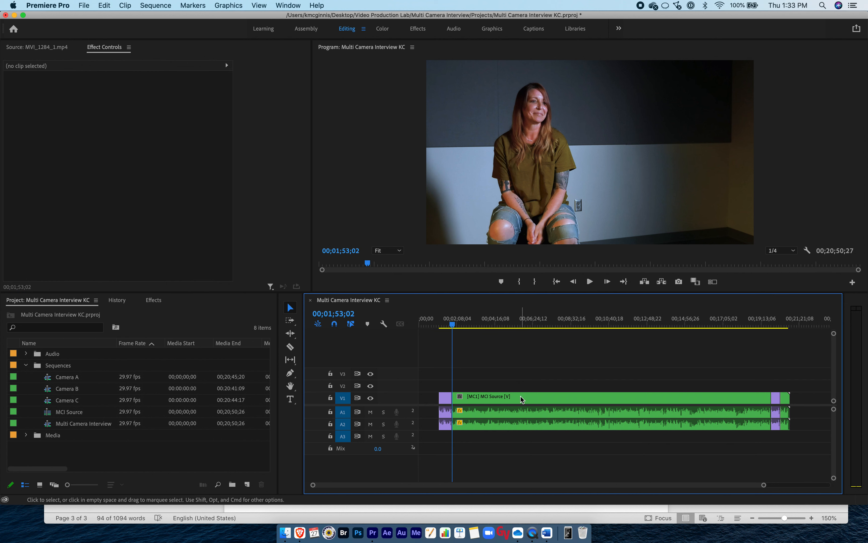
key(super+Tab)
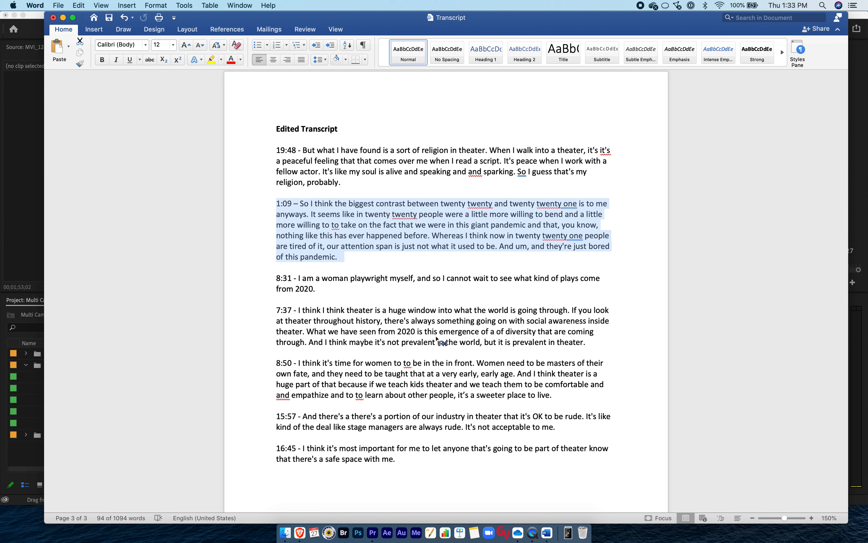
key(super+Tab)
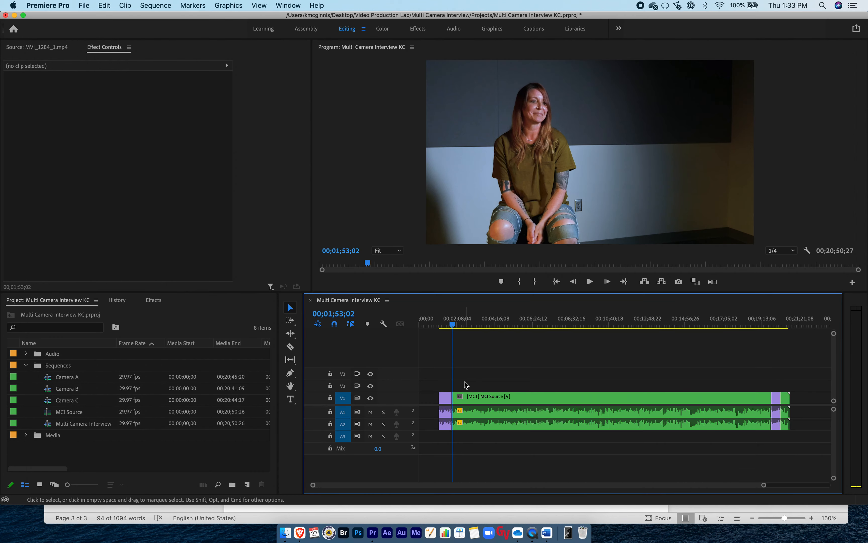